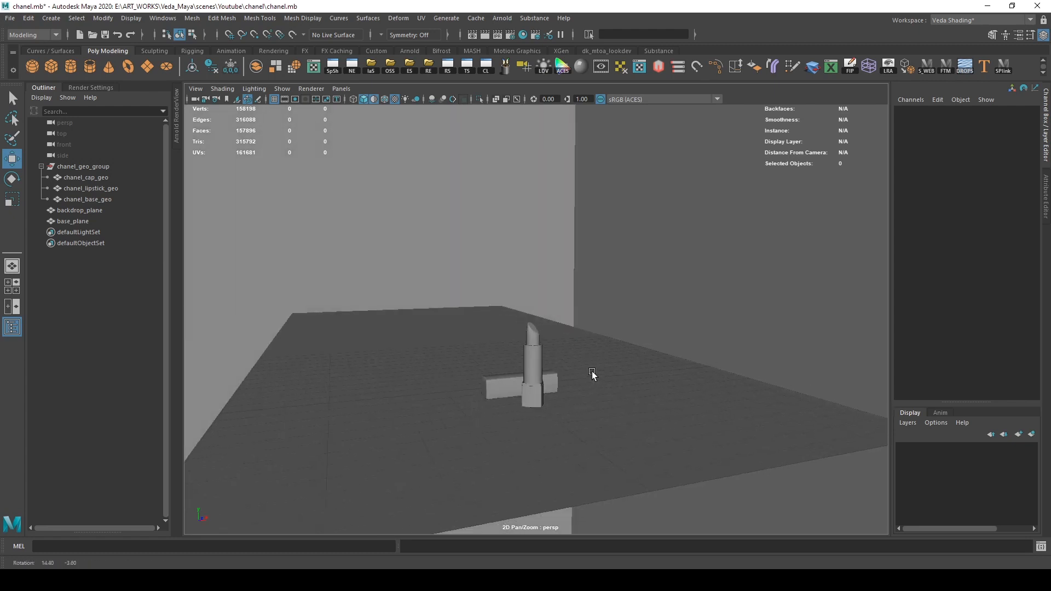
Step: Inspect the lipstick base, bullet, cap, backdrop plane and base plane from several angles
{"action": "right_click_drag", "start_coordinate": [487, 377], "coordinate": [519, 394], "text": "alt"}
{"action": "left_click_drag", "start_coordinate": [519, 394], "coordinate": [530, 363], "text": "alt"}
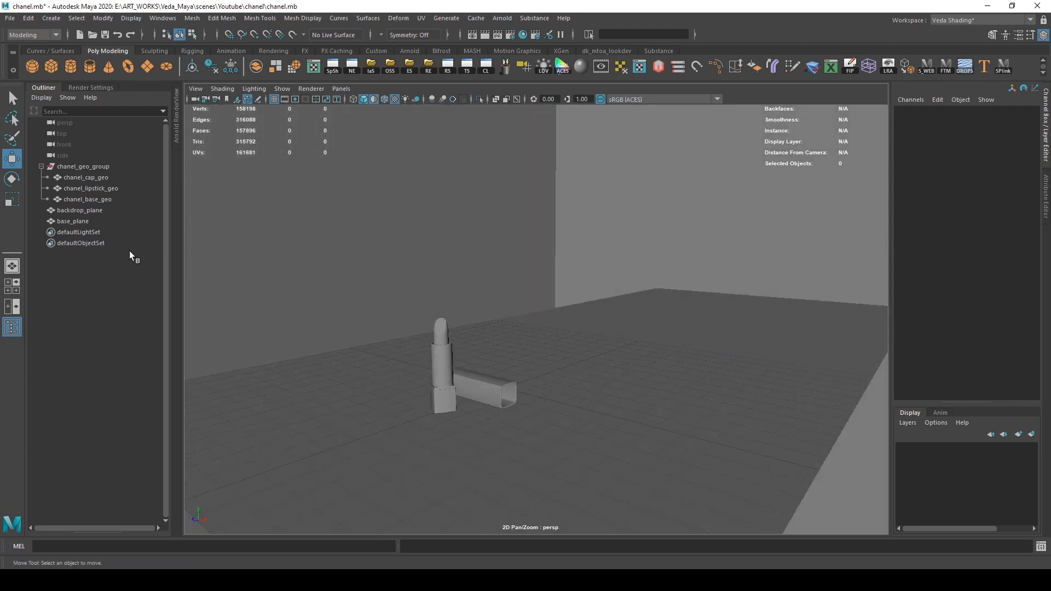
{"action": "left_click", "coordinate": [523, 345]}
{"action": "left_click", "coordinate": [602, 221]}
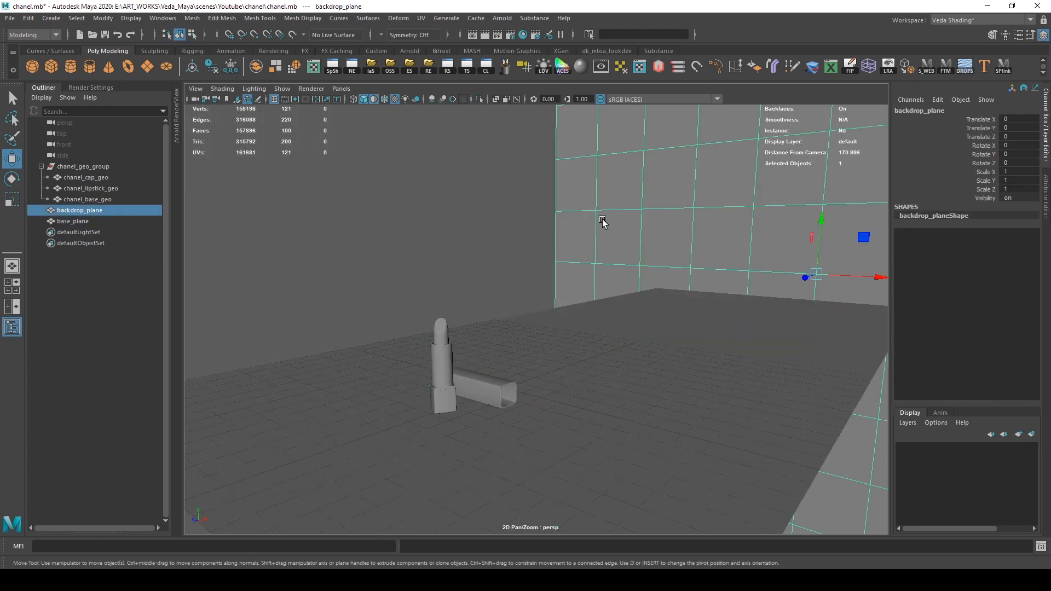
{"action": "left_click", "coordinate": [487, 382]}
{"action": "left_click", "coordinate": [441, 375]}
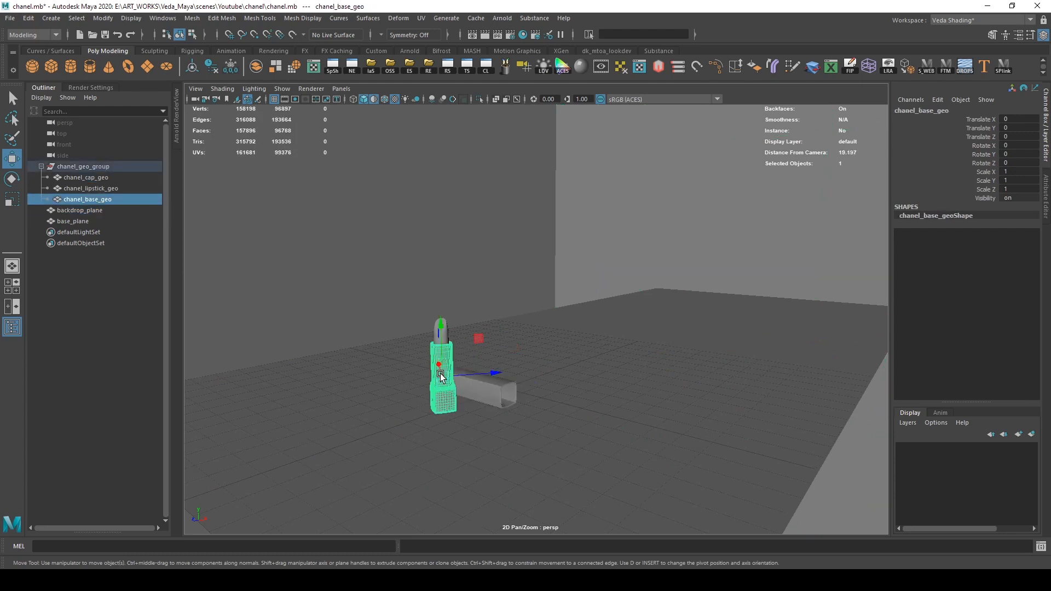
{"action": "left_click", "coordinate": [441, 320]}
{"action": "left_click", "coordinate": [361, 324]}
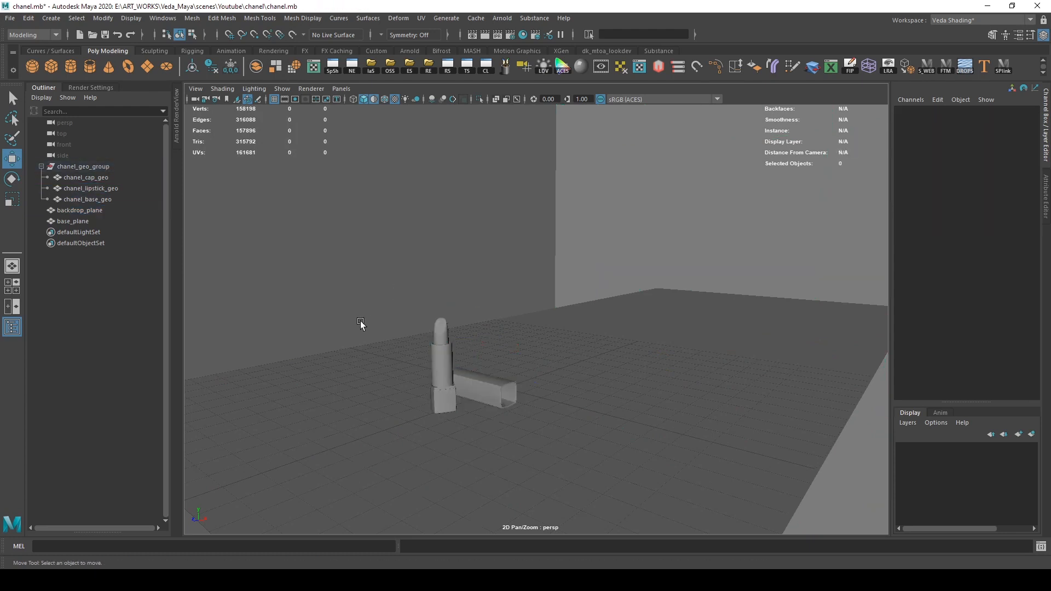
{"action": "left_click_drag", "start_coordinate": [489, 381], "coordinate": [458, 357], "text": "alt"}
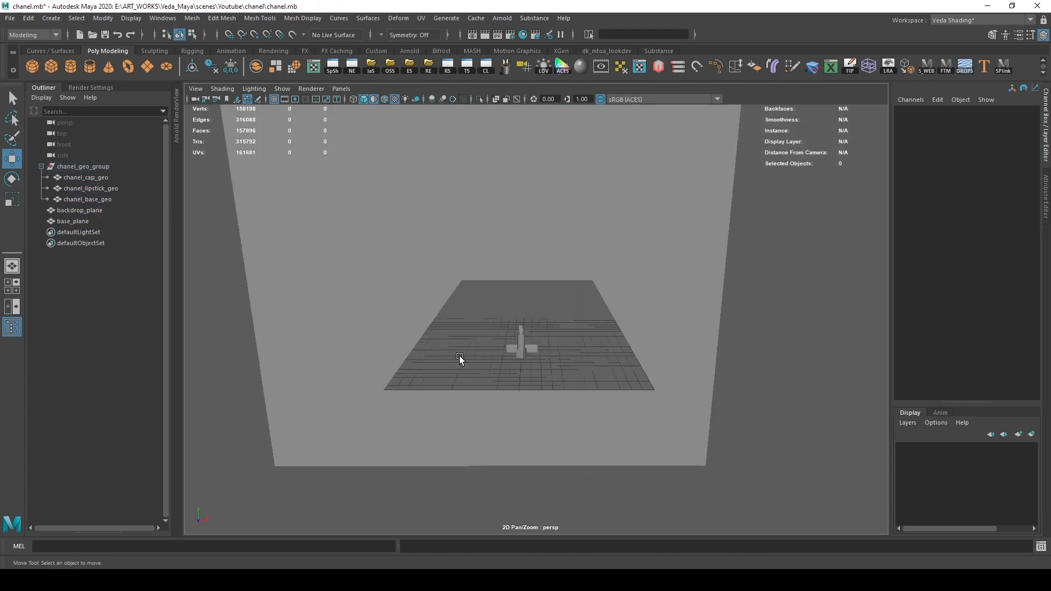
{"action": "left_click_drag", "start_coordinate": [391, 373], "coordinate": [371, 128], "text": "alt"}
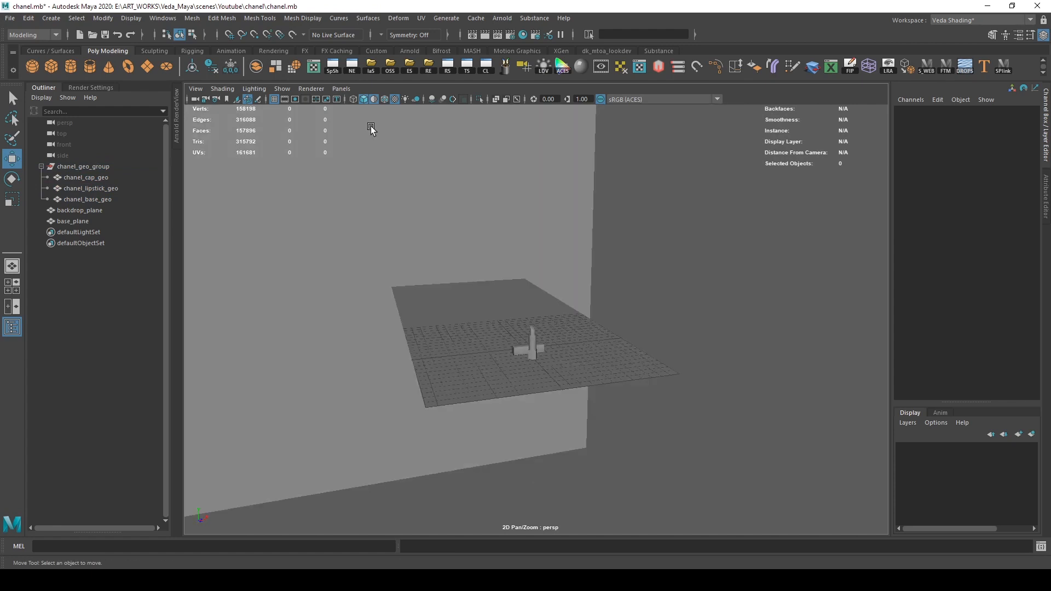
Step: Create a camera, look through it and frame the lipstick and its cap on the base plane
{"action": "left_click", "coordinate": [529, 71]}
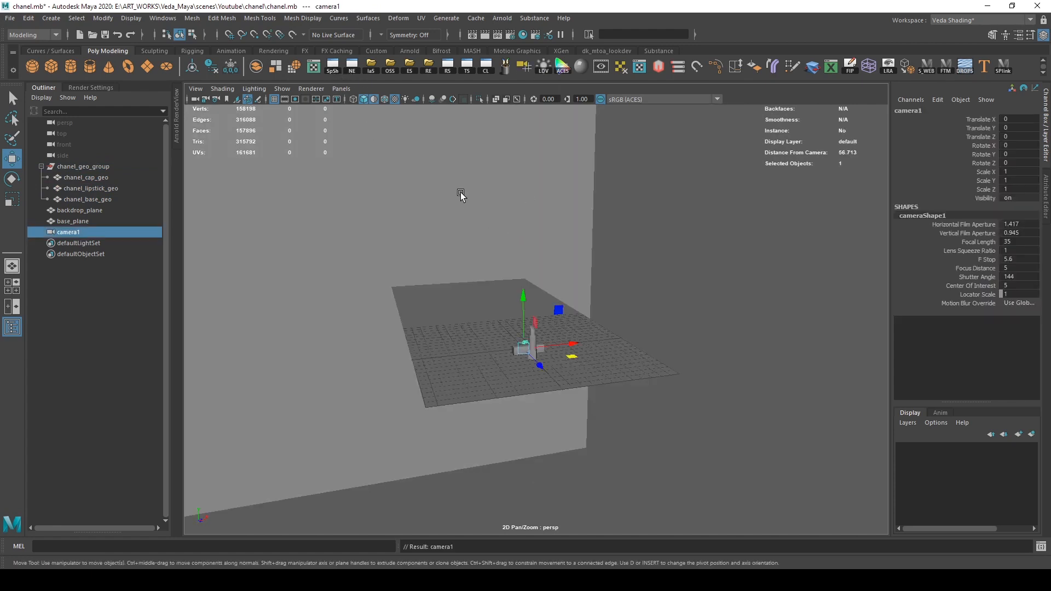
{"action": "left_click", "coordinate": [340, 88]}
{"action": "mouse_move", "coordinate": [379, 99]}
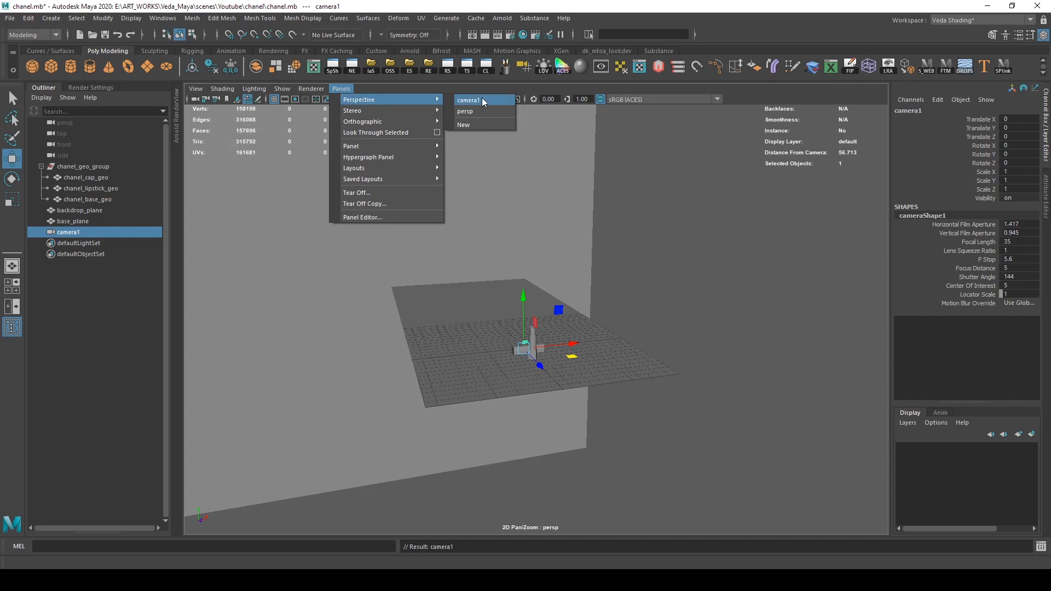
{"action": "left_click", "coordinate": [467, 102]}
{"action": "right_click_drag", "start_coordinate": [617, 321], "coordinate": [514, 293], "text": "alt"}
{"action": "left_click_drag", "start_coordinate": [514, 294], "coordinate": [487, 272], "text": "alt"}
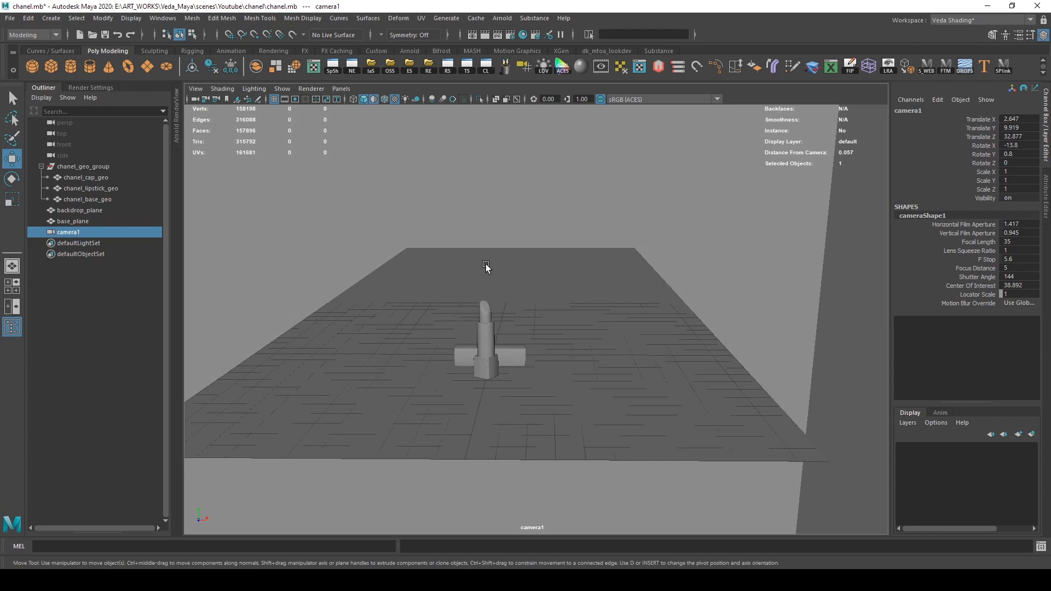
Step: Rename the new camera as chanel_rendercam
{"action": "double_click", "coordinate": [87, 233]}
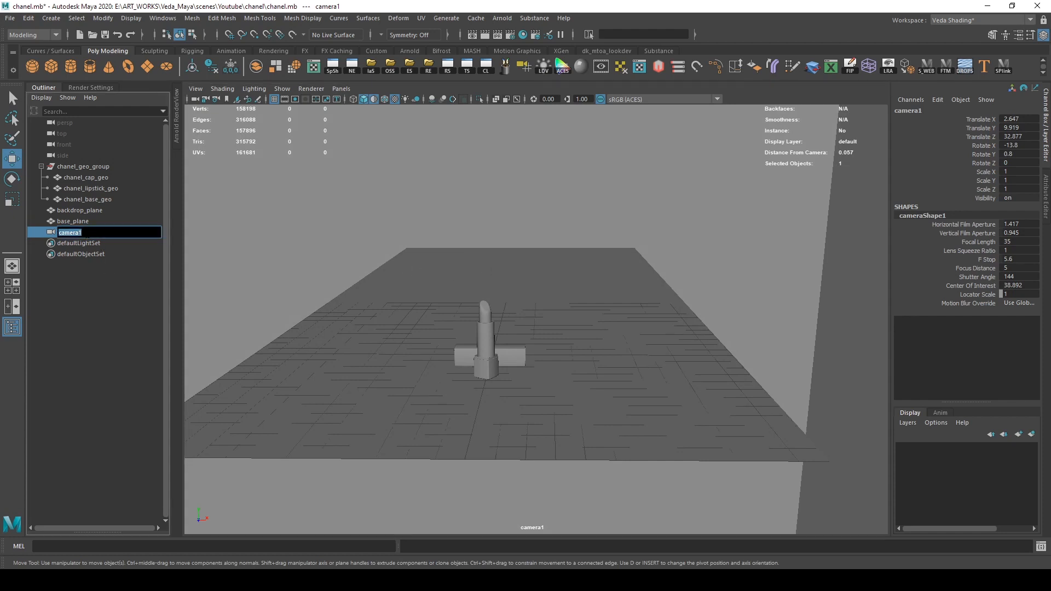
{"action": "type", "text": "chanel_rendercam"}
{"action": "key", "text": "Return"}
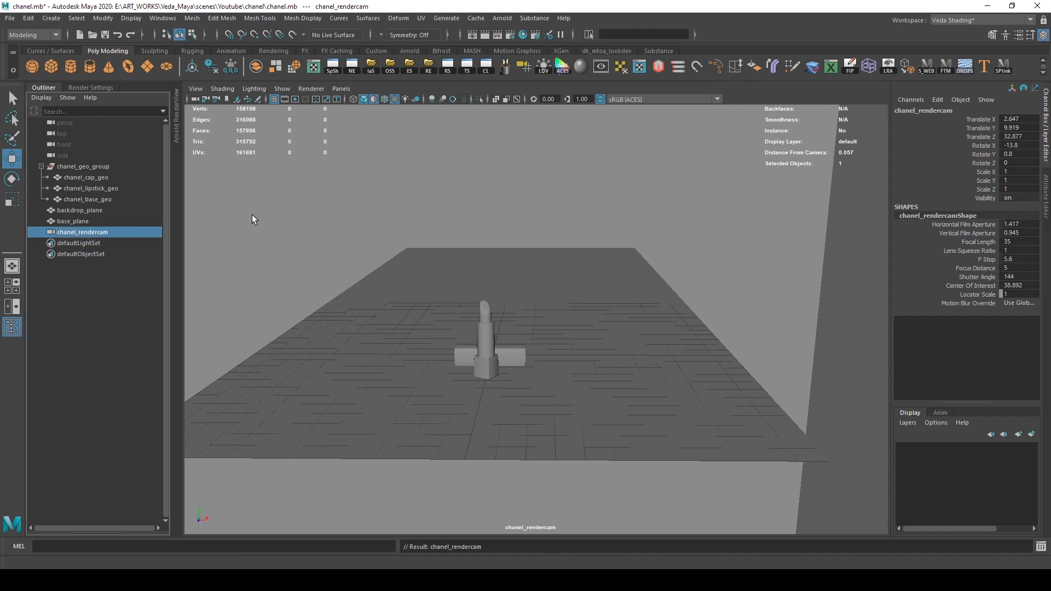
Step: Move the render camera closer and lower so the lipstick and cap fill more of the view
{"action": "right_click_drag", "start_coordinate": [450, 323], "coordinate": [537, 333], "text": "alt"}
{"action": "left_click_drag", "start_coordinate": [537, 333], "coordinate": [507, 313], "text": "alt"}
{"action": "middle_click_drag", "start_coordinate": [507, 313], "coordinate": [525, 311], "text": "alt"}
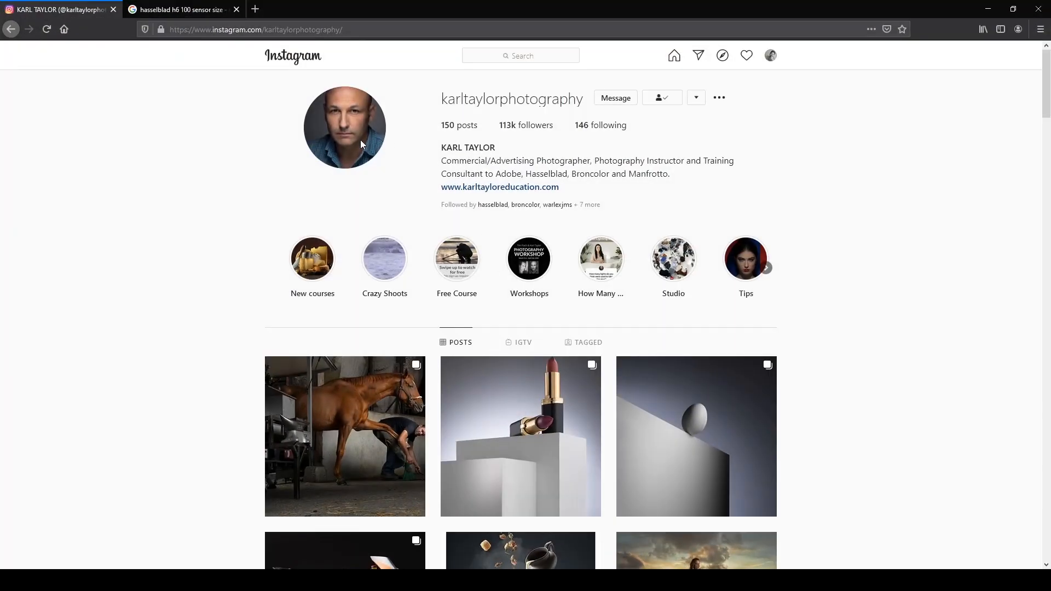
Step: Switch to the browser and open the photographer's Instagram post showing Chanel lipsticks among black spheres
{"action": "scroll", "coordinate": [367, 301], "scroll_direction": "down", "scroll_amount": 15}
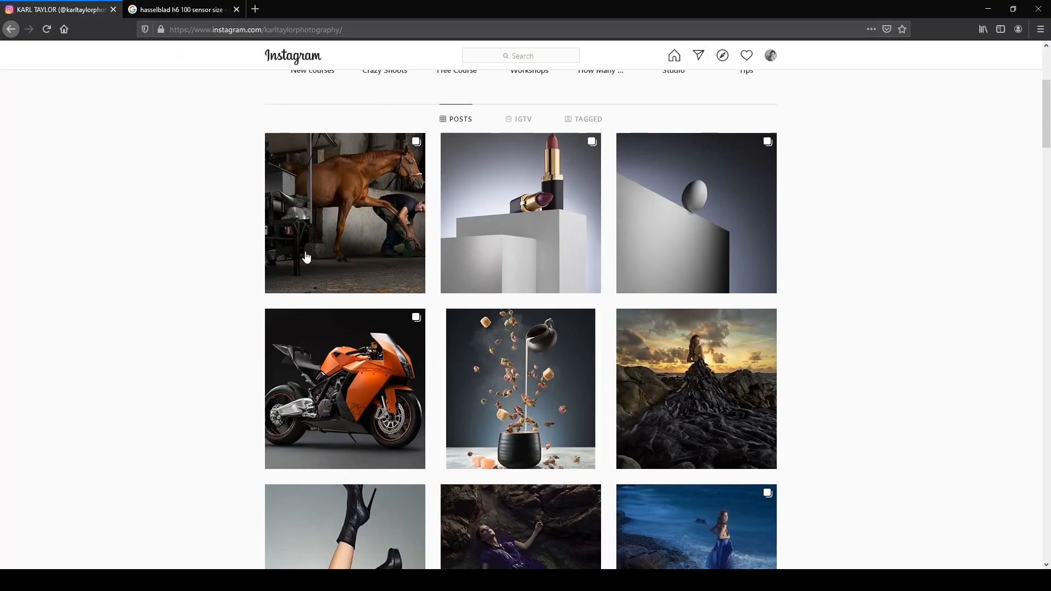
{"action": "scroll", "coordinate": [253, 259], "scroll_direction": "down", "scroll_amount": 20}
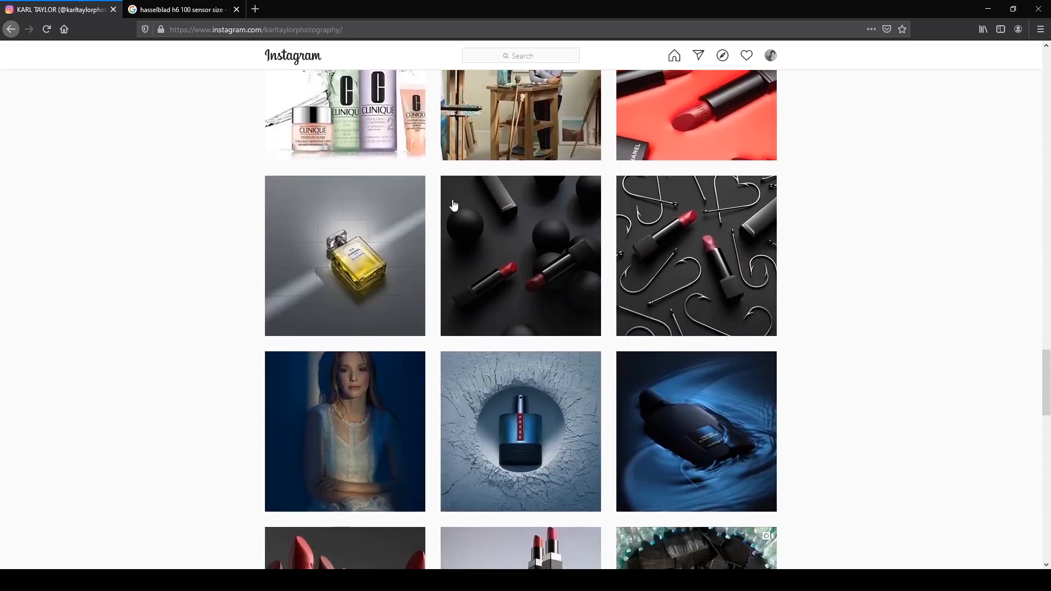
{"action": "left_click", "coordinate": [452, 203]}
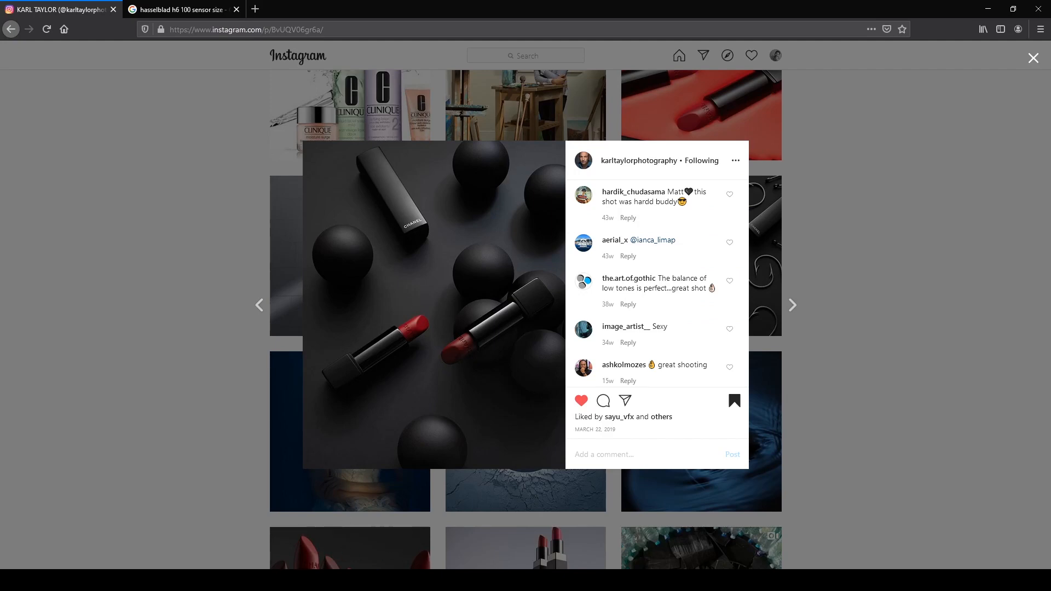
Step: Switch to File Explorer, open chanel.png from the chanel folder and place it beside the Instagram photo for comparison
{"action": "key", "text": "alt+Tab"}
{"action": "left_click", "coordinate": [359, 219]}
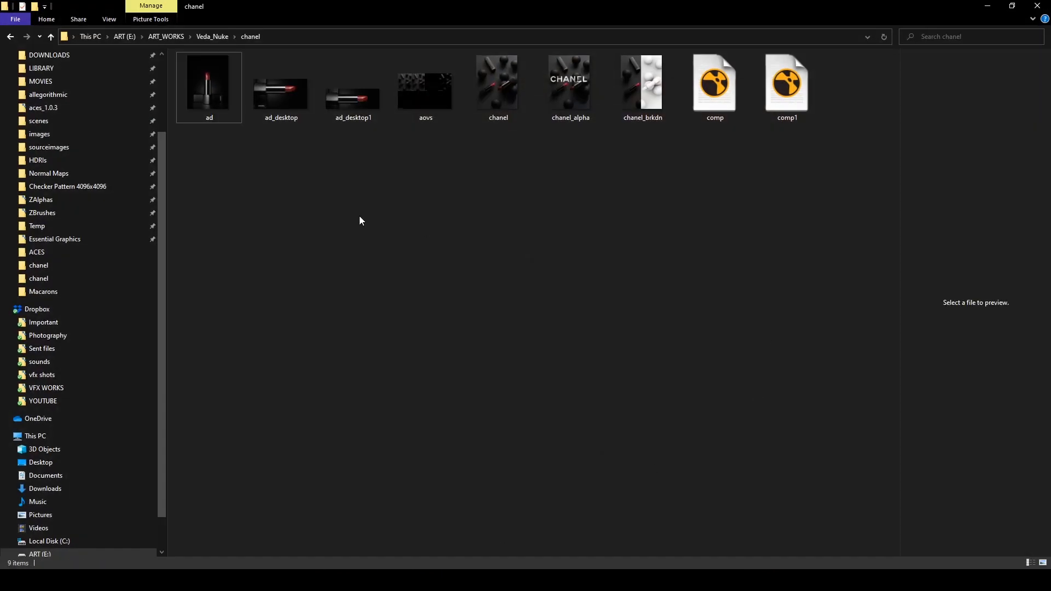
{"action": "double_click", "coordinate": [491, 81]}
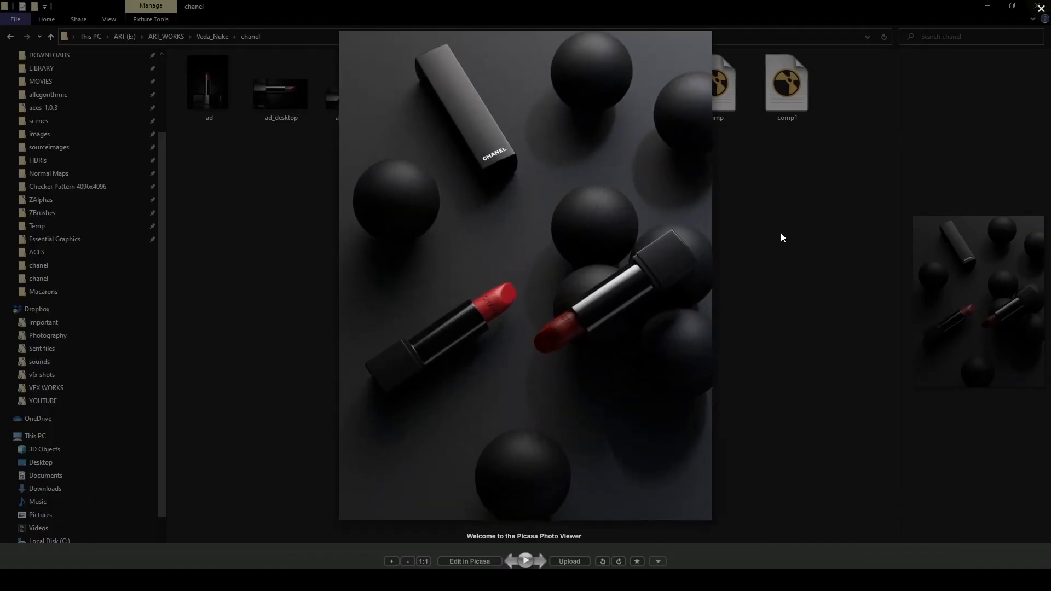
{"action": "double_click", "coordinate": [454, 265]}
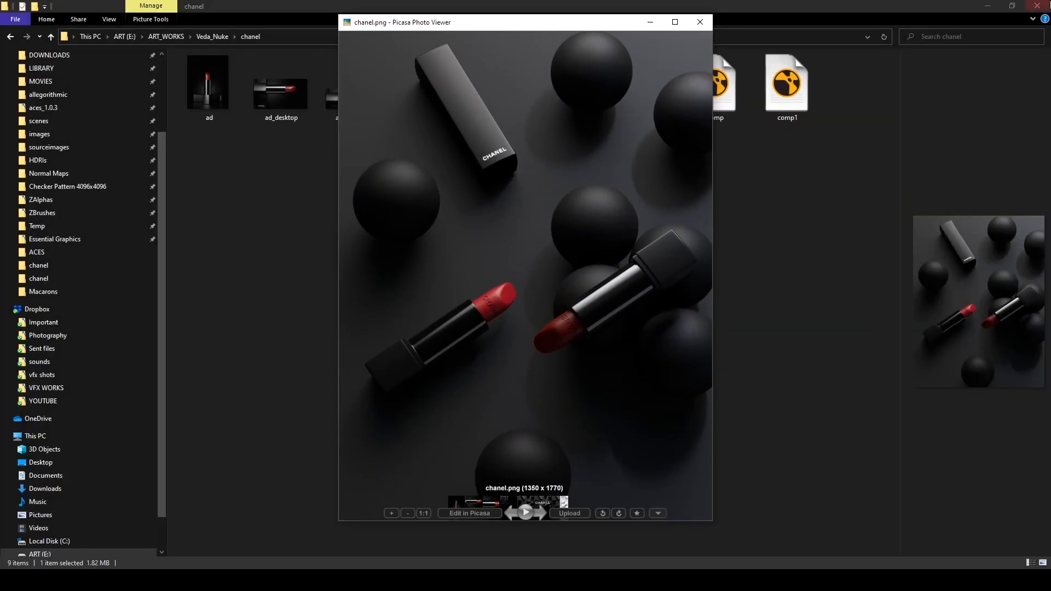
{"action": "left_click", "coordinate": [985, 6]}
{"action": "left_click_drag", "start_coordinate": [465, 23], "coordinate": [688, 57]}
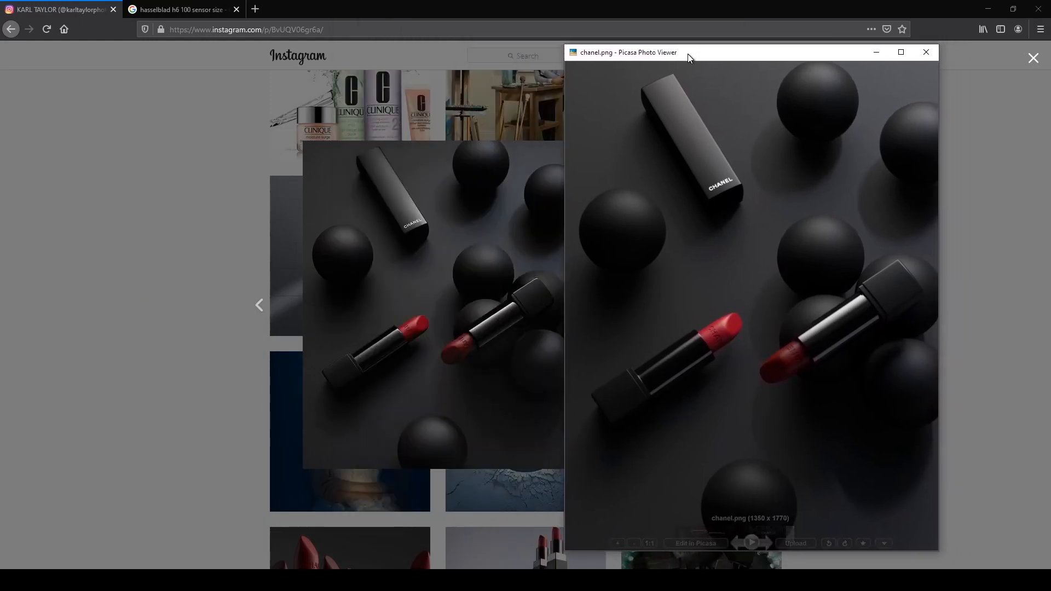
Step: Read the camera and lens details in the post's caption and check the Hasselblad H6 100 sensor size in the Google results
{"action": "left_click", "coordinate": [448, 256]}
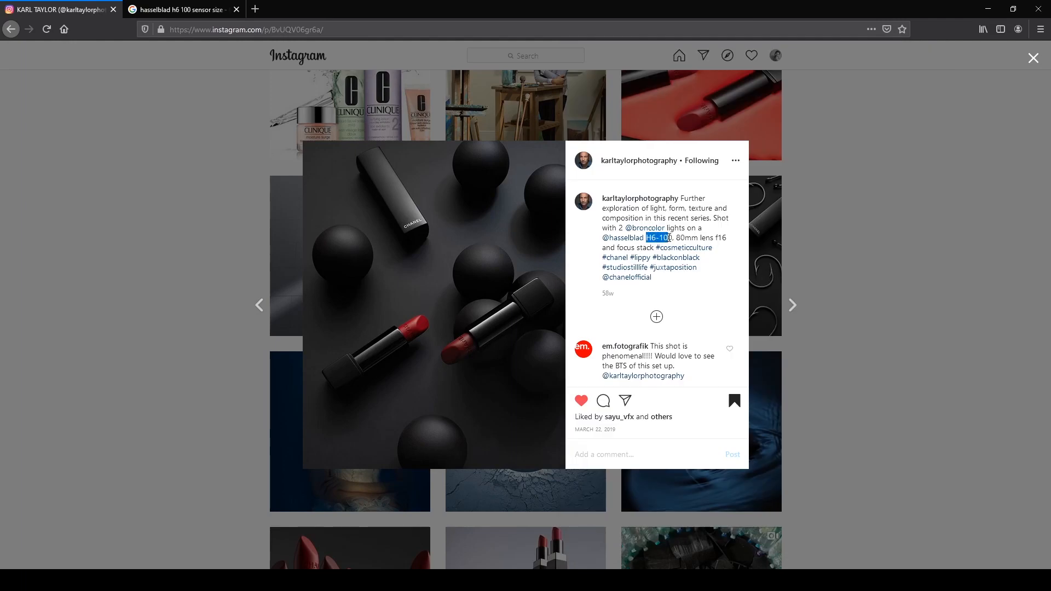
{"action": "left_click", "coordinate": [669, 238]}
{"action": "left_click", "coordinate": [156, 9]}
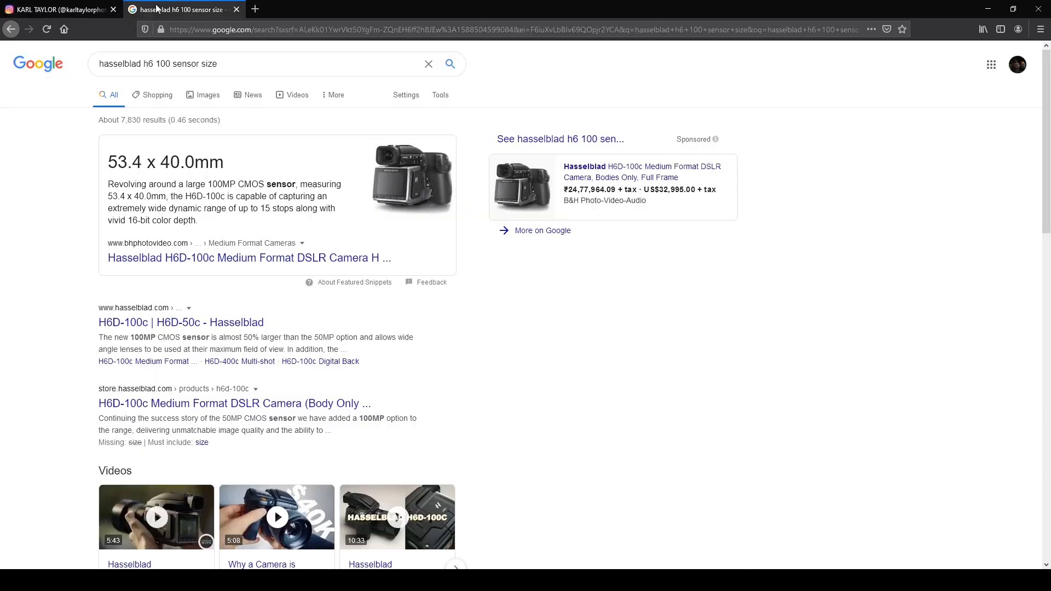
{"action": "left_click_drag", "start_coordinate": [222, 163], "coordinate": [64, 170]}
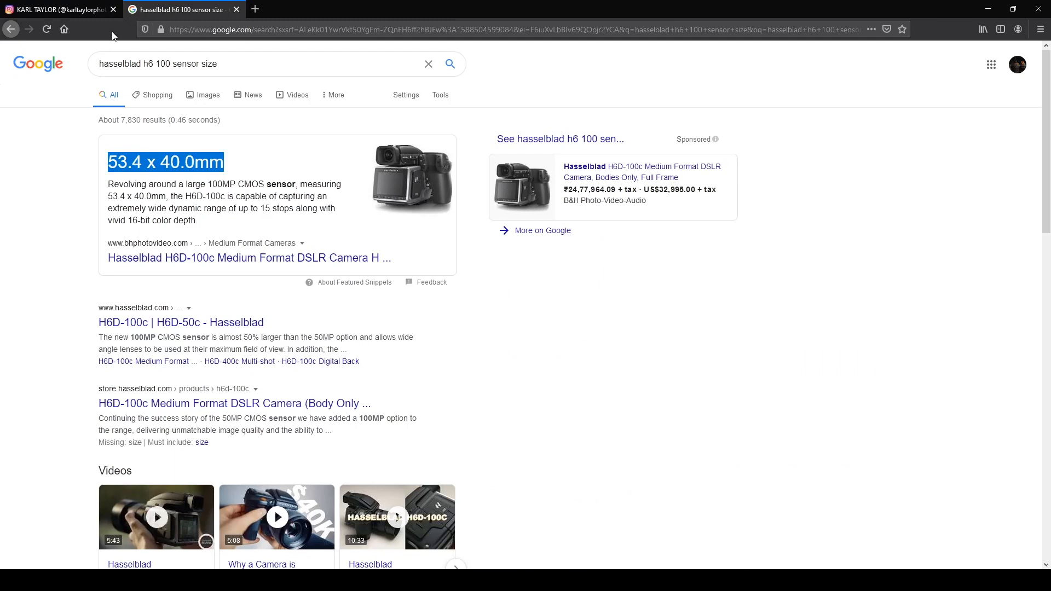
{"action": "left_click", "coordinate": [988, 9]}
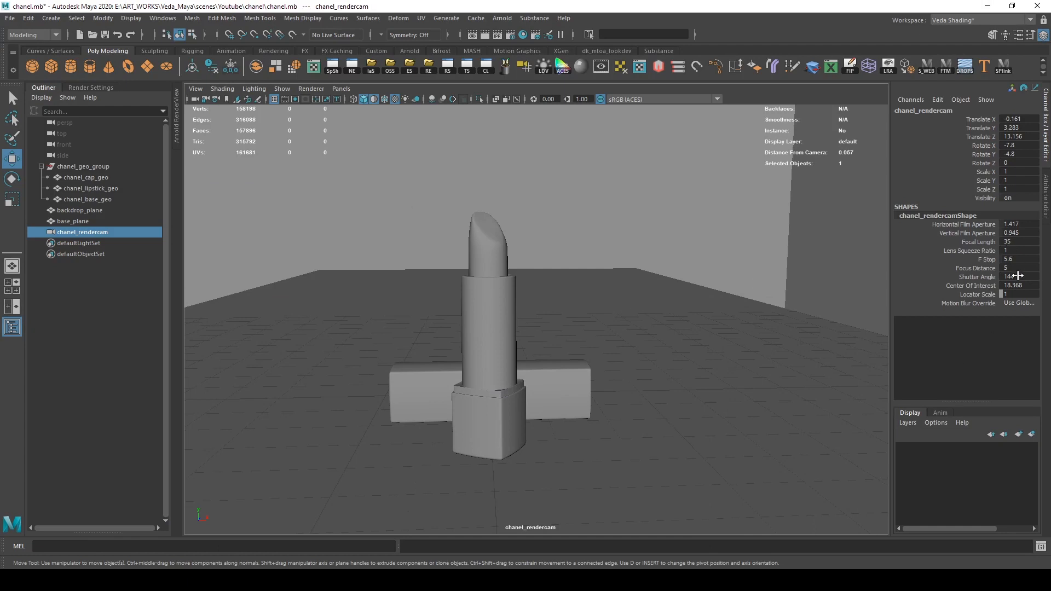
Step: Set the render camera's aperture to 53.4 by 40 mm to match the Hasselblad sensor
{"action": "left_click", "coordinate": [1045, 189]}
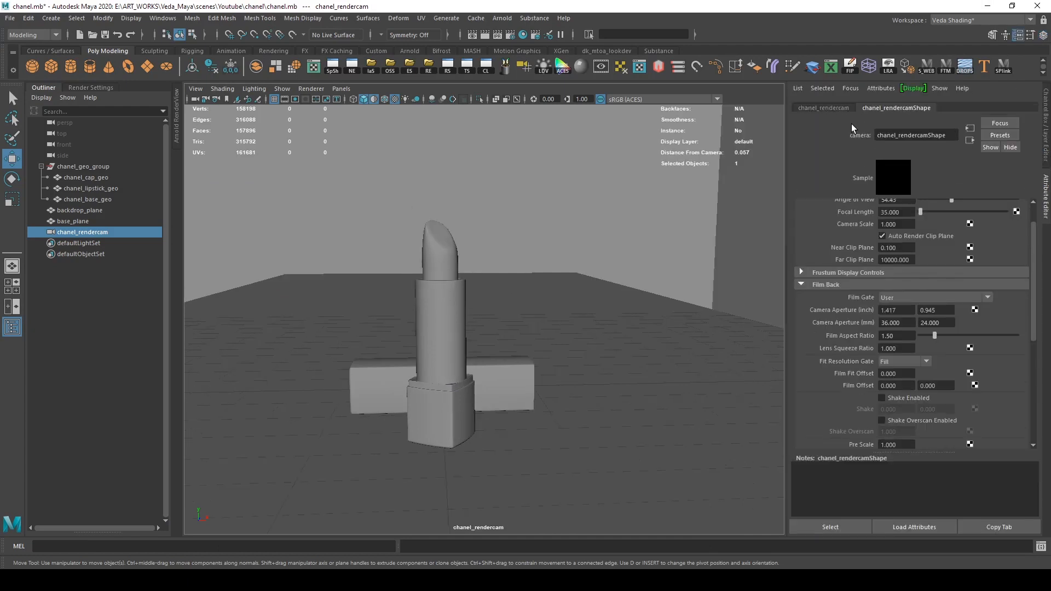
{"action": "left_click", "coordinate": [908, 322]}
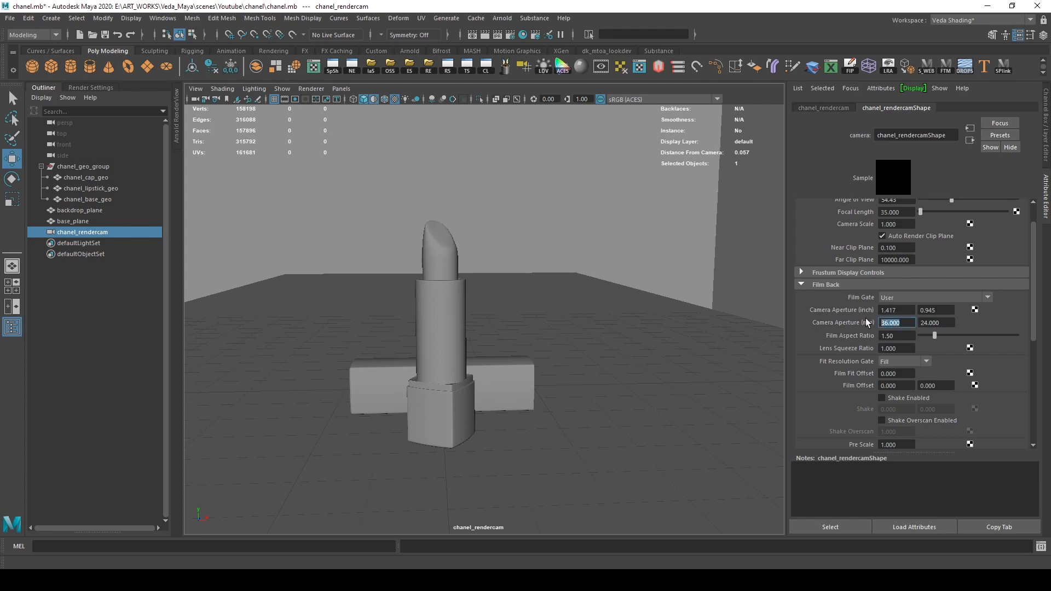
{"action": "key", "text": "Tab"}
{"action": "type", "text": "40"}
{"action": "key", "text": "Return"}
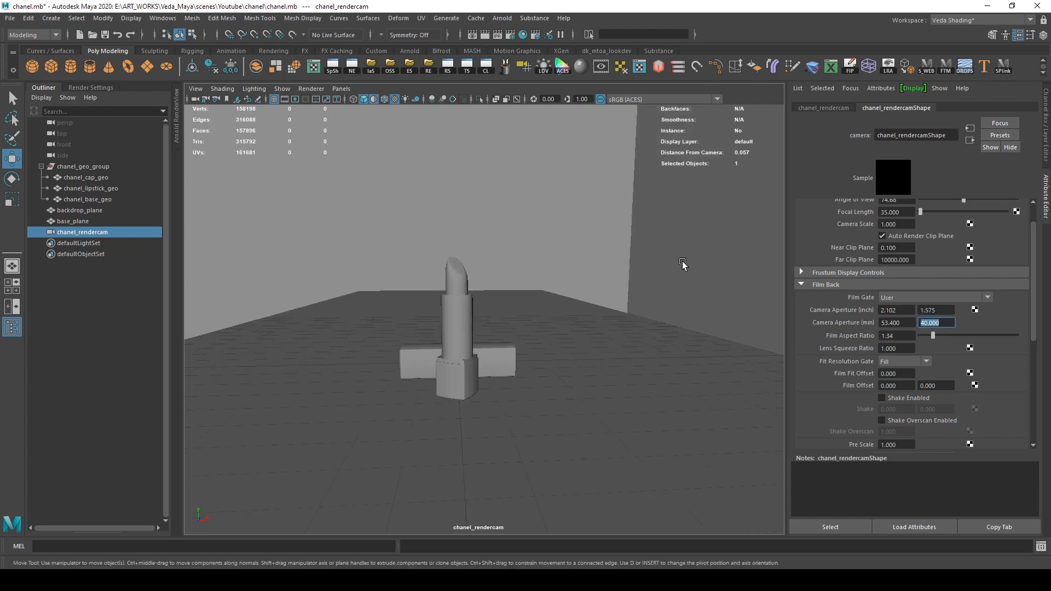
Step: Set the render camera's focal length to 120 and pull the camera back to frame the whole lipstick and cap
{"action": "left_click", "coordinate": [907, 212]}
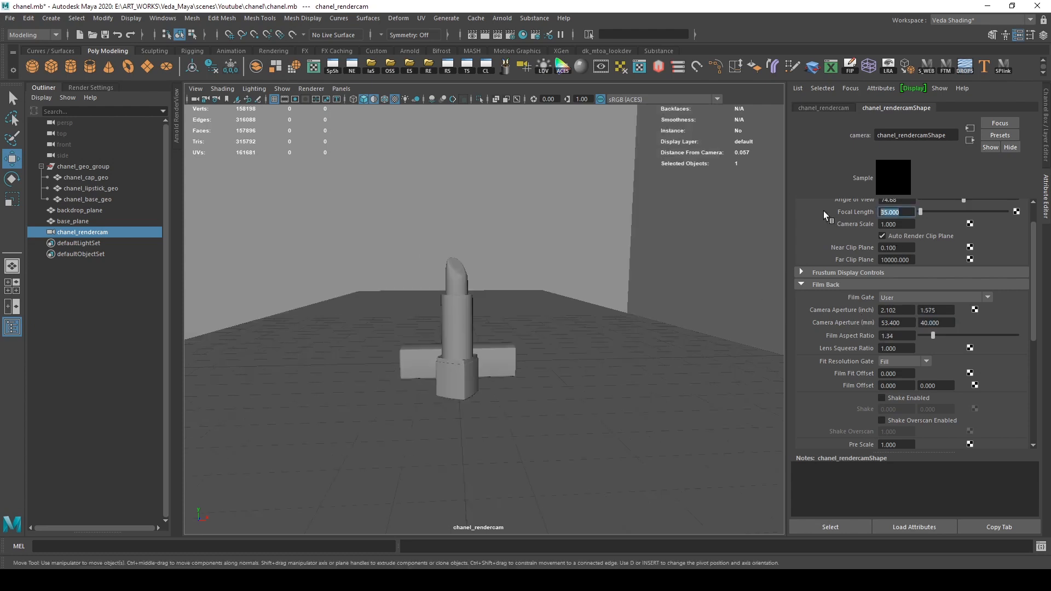
{"action": "type", "text": "120"}
{"action": "key", "text": "Return"}
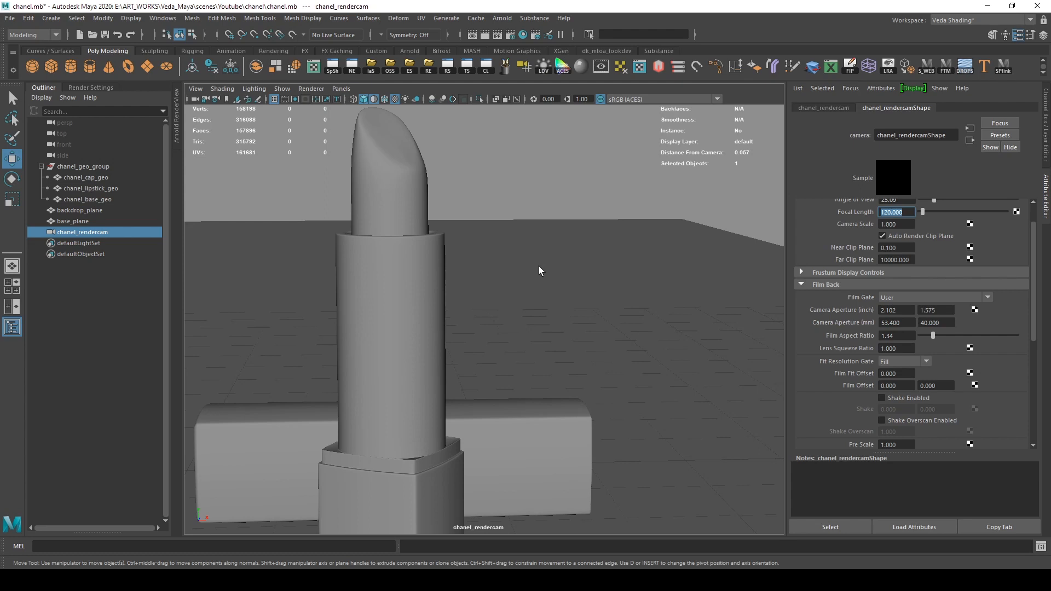
{"action": "right_click_drag", "start_coordinate": [536, 265], "coordinate": [523, 324], "text": "alt"}
{"action": "left_click_drag", "start_coordinate": [523, 324], "coordinate": [504, 324], "text": "alt"}
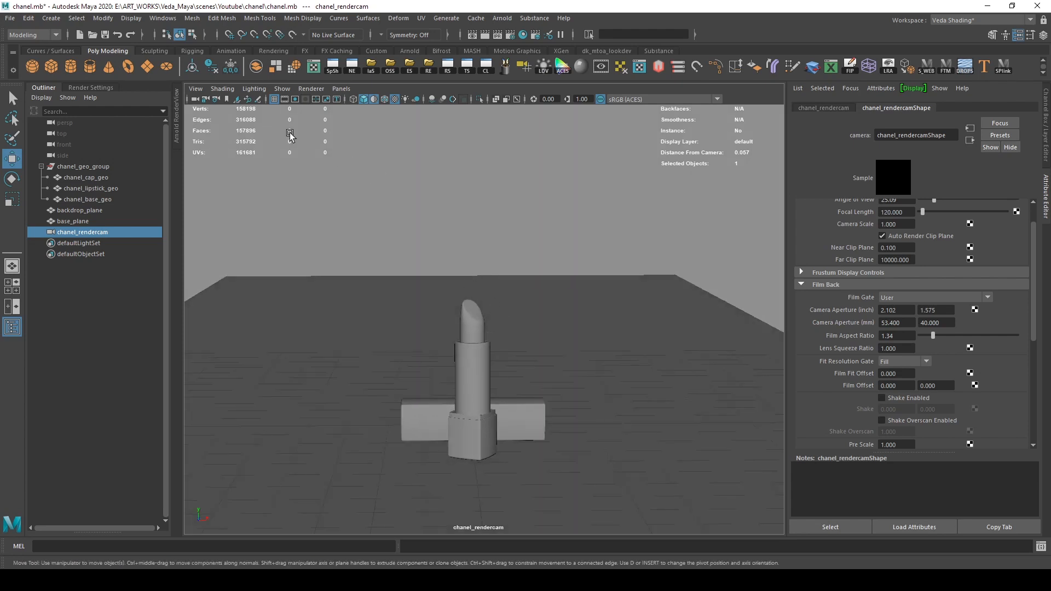
Step: Display the resolution gate with the render settings open, and bring the camera lower and closer to frame the lipstick inside the gate
{"action": "left_click", "coordinate": [294, 102]}
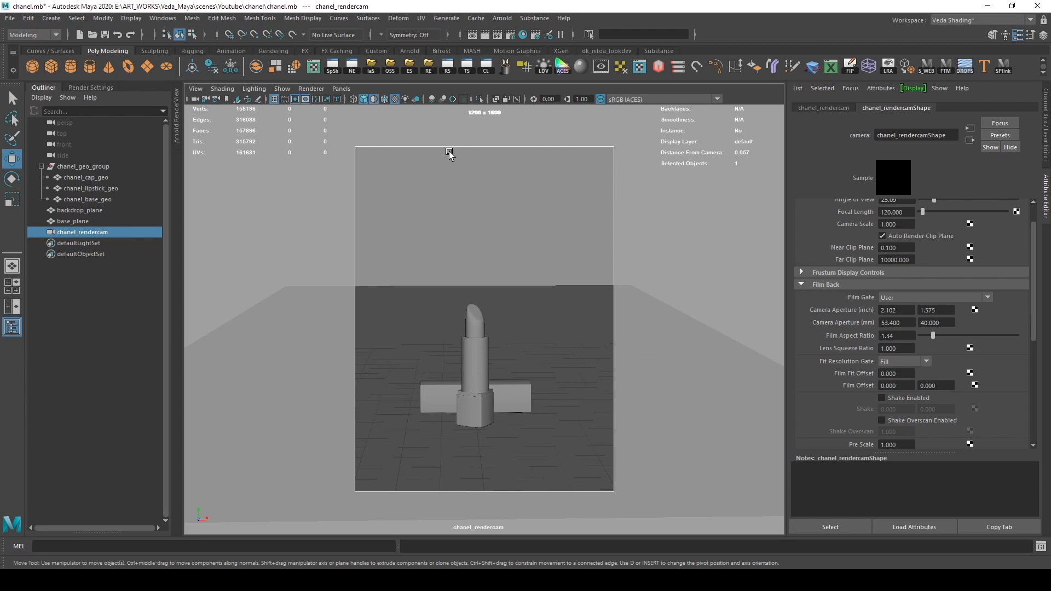
{"action": "left_click", "coordinate": [90, 88]}
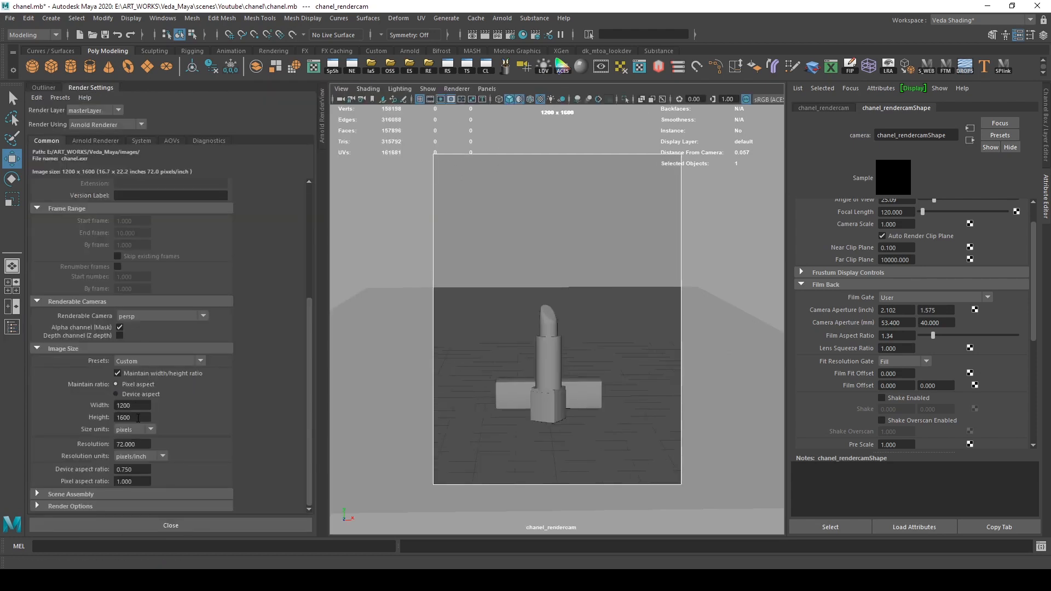
{"action": "left_click_drag", "start_coordinate": [574, 316], "coordinate": [574, 310], "text": "alt"}
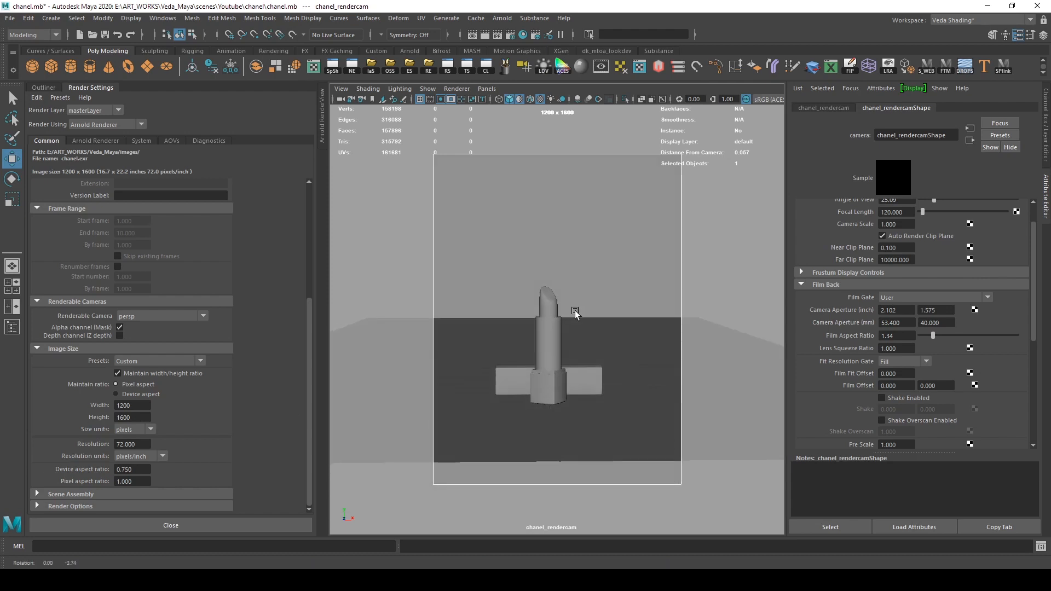
{"action": "right_click_drag", "start_coordinate": [575, 310], "coordinate": [537, 336], "text": "alt"}
{"action": "middle_click_drag", "start_coordinate": [538, 336], "coordinate": [554, 317], "text": "alt"}
{"action": "left_click_drag", "start_coordinate": [554, 317], "coordinate": [551, 340], "text": "alt"}
{"action": "middle_click_drag", "start_coordinate": [551, 341], "coordinate": [549, 324], "text": "alt"}
{"action": "left_click_drag", "start_coordinate": [549, 323], "coordinate": [549, 300], "text": "alt"}
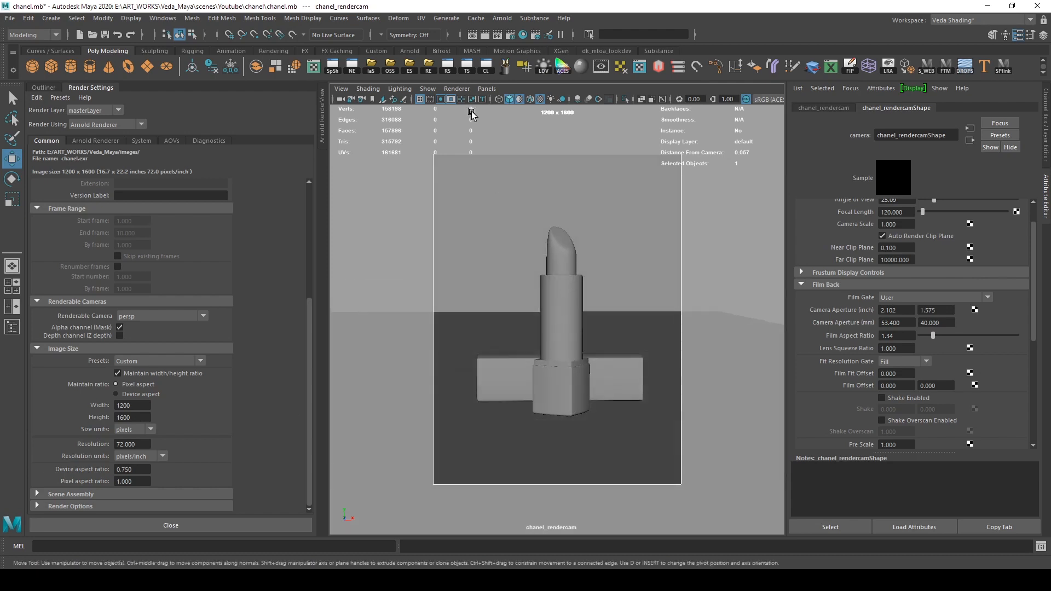
Step: Display the field chart over the camera view and shift the camera to centre the lipstick horizontally
{"action": "left_click", "coordinate": [461, 99]}
{"action": "middle_click_drag", "start_coordinate": [559, 294], "coordinate": [564, 294], "text": "alt"}
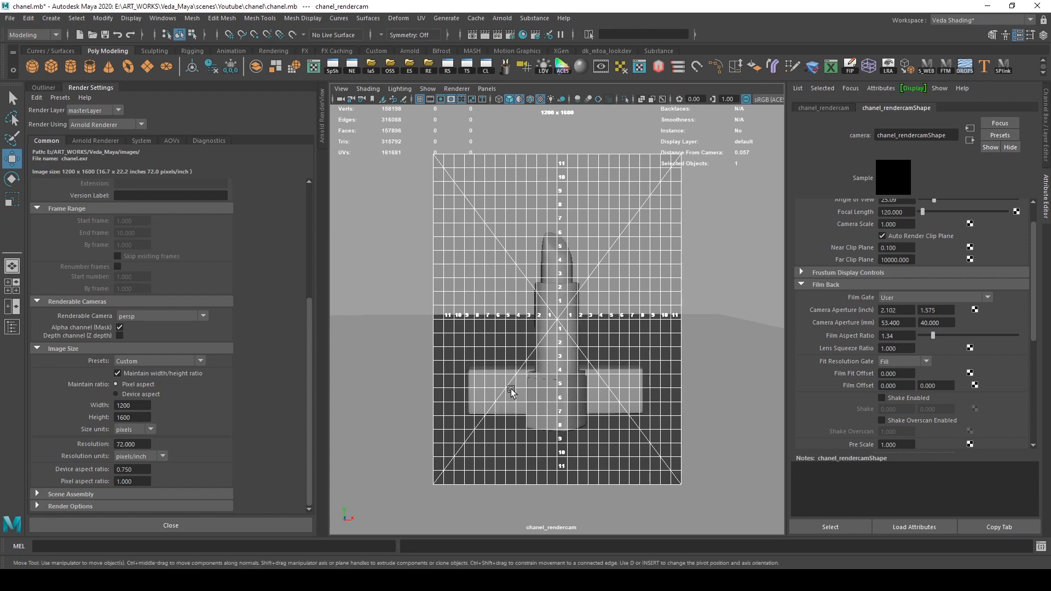
{"action": "middle_click_drag", "start_coordinate": [507, 375], "coordinate": [509, 377], "text": "alt"}
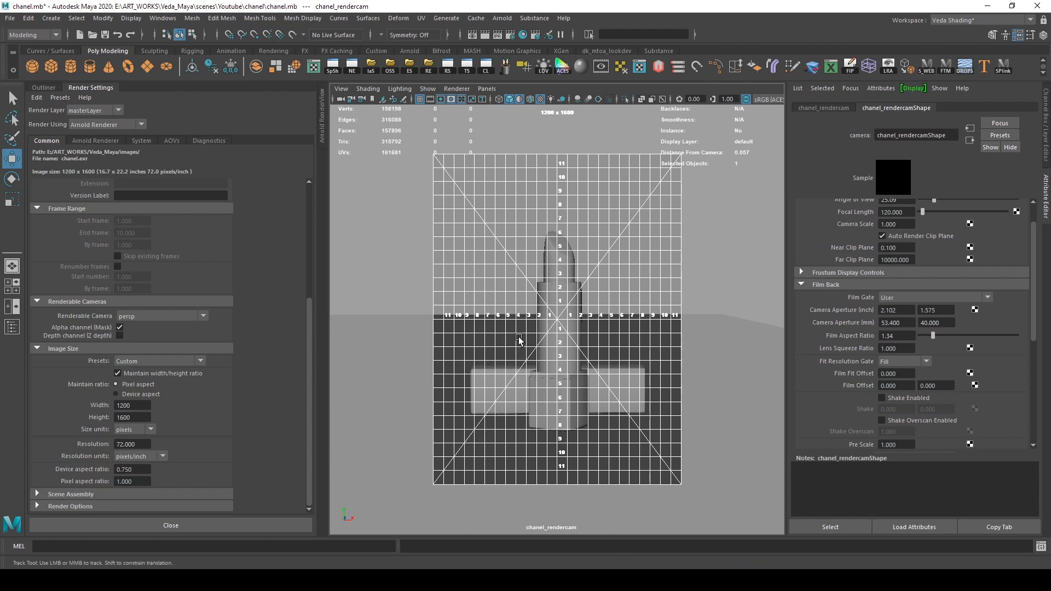
Step: Reframe the lipstick slightly higher inside the resolution gate and lock the render camera
{"action": "middle_click_drag", "start_coordinate": [518, 338], "coordinate": [518, 337], "text": "alt"}
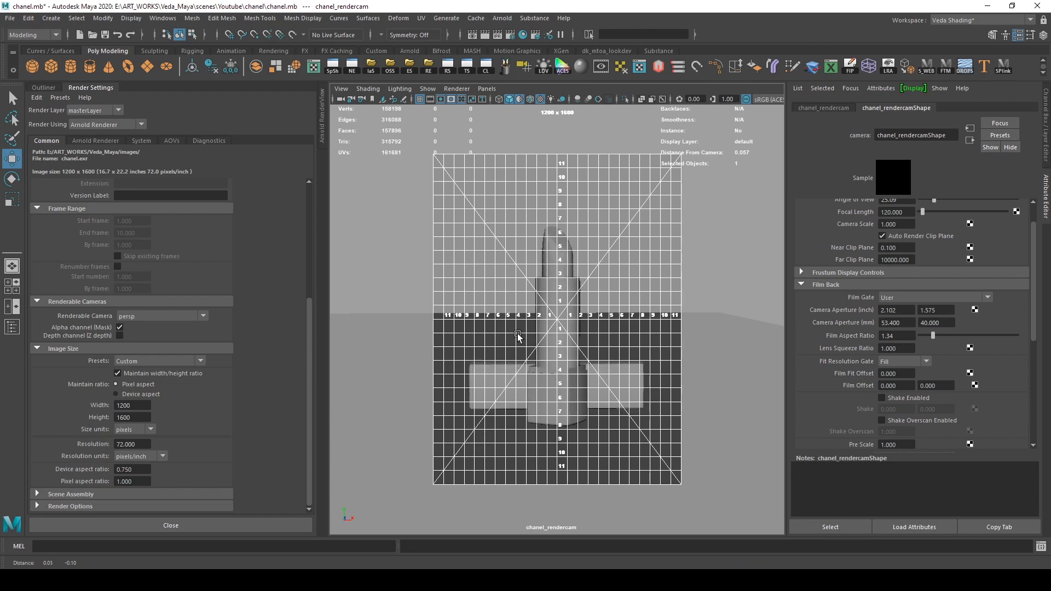
{"action": "left_click", "coordinate": [351, 100]}
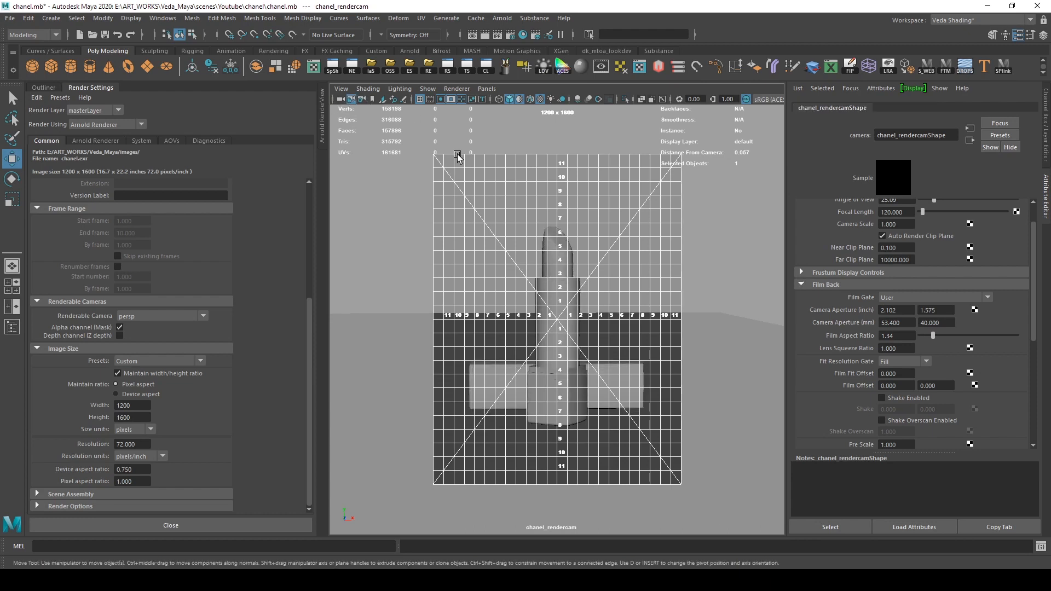
Step: Hide the field chart, then switch the viewport to the perspective view with nothing selected
{"action": "left_click", "coordinate": [460, 100]}
{"action": "key", "text": "space"}
{"action": "left_click_drag", "start_coordinate": [495, 244], "coordinate": [493, 218]}
{"action": "left_click", "coordinate": [626, 271]}
{"action": "left_click_drag", "start_coordinate": [627, 272], "coordinate": [510, 272], "text": "alt"}
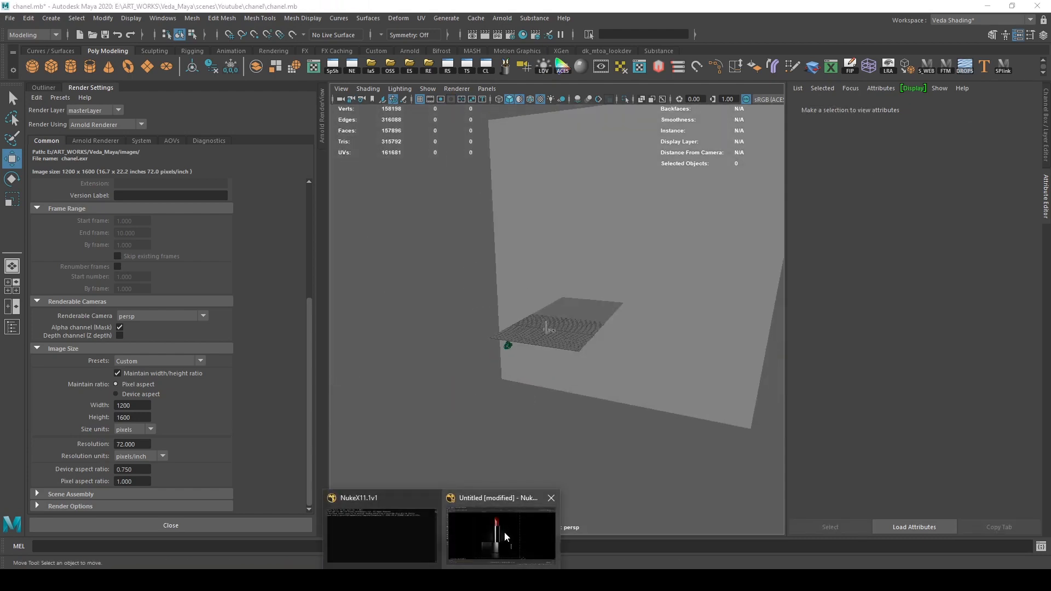
Step: Switch to NukeX to examine the lighting and backdrop glow in the reference lipstick image, then return to Maya
{"action": "left_click", "coordinate": [507, 534]}
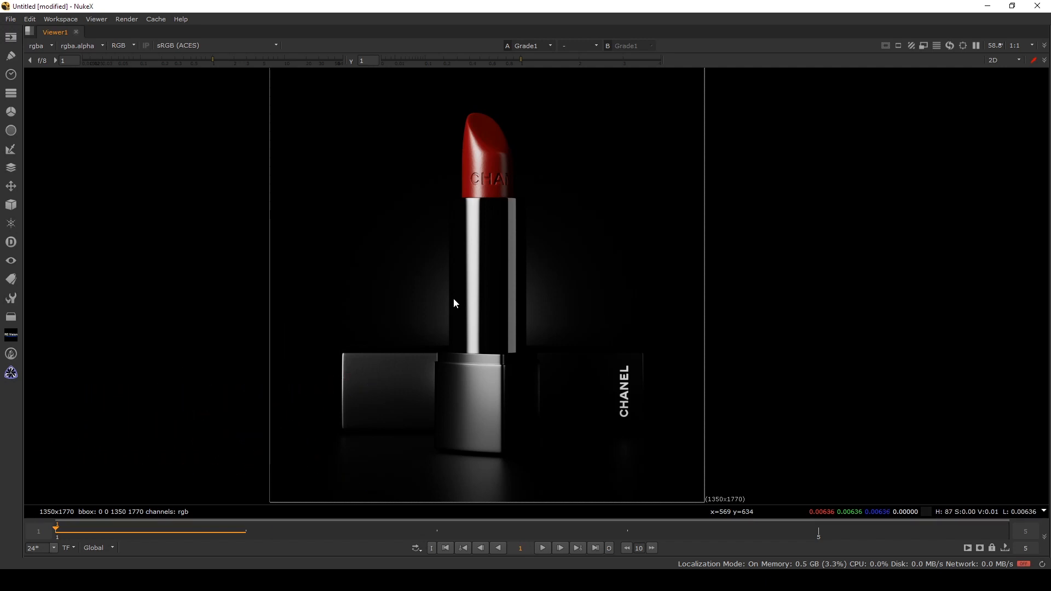
{"action": "scroll", "coordinate": [454, 303], "scroll_direction": "up", "scroll_amount": 5}
{"action": "scroll", "coordinate": [509, 311], "scroll_direction": "down", "scroll_amount": 7}
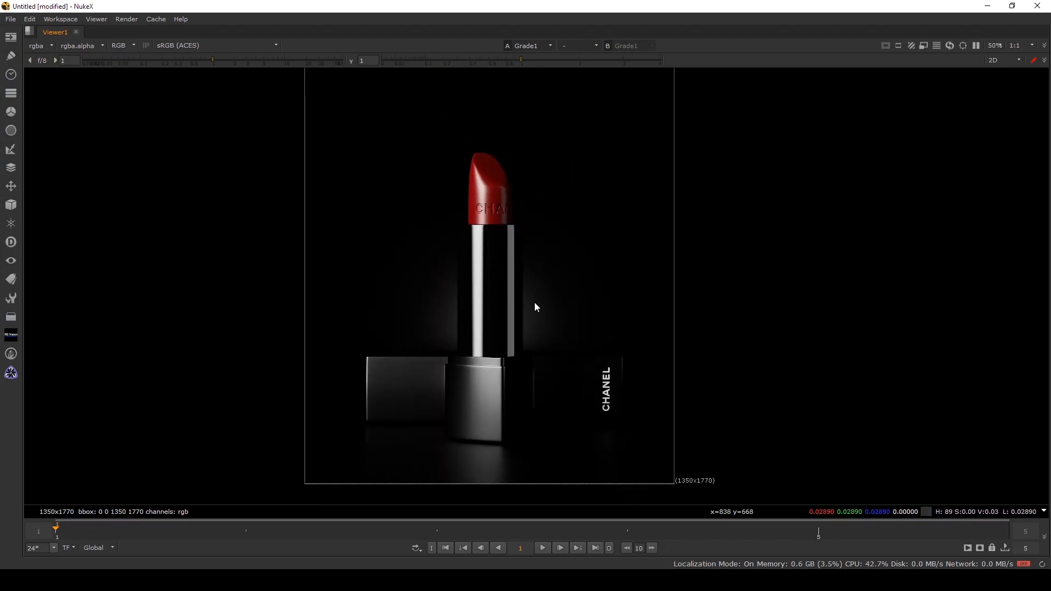
{"action": "left_click", "coordinate": [988, 6]}
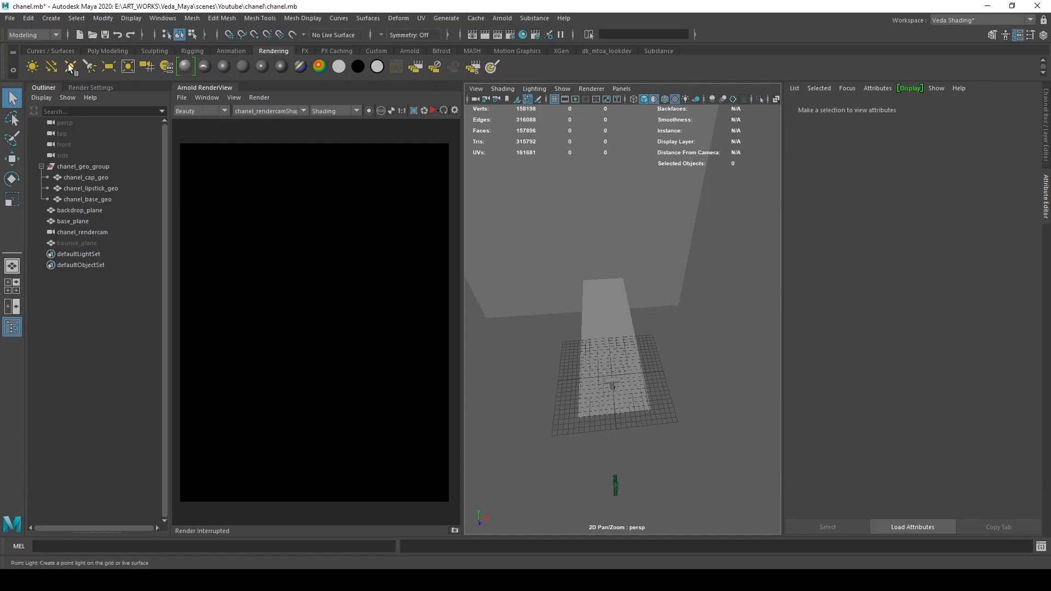
Step: Create a point light and move it behind the lipstick, near the backdrop plane
{"action": "left_click", "coordinate": [70, 67]}
{"action": "left_click_drag", "start_coordinate": [671, 378], "coordinate": [587, 362], "text": "alt"}
{"action": "middle_click_drag", "start_coordinate": [587, 361], "coordinate": [673, 365], "text": "alt"}
{"action": "key", "text": "w"}
{"action": "left_click_drag", "start_coordinate": [555, 354], "coordinate": [582, 260]}
Step: Set the point light's Arnold exposure to 10 and start the interactive Arnold render
{"action": "left_click", "coordinate": [819, 325]}
{"action": "left_click", "coordinate": [893, 365]}
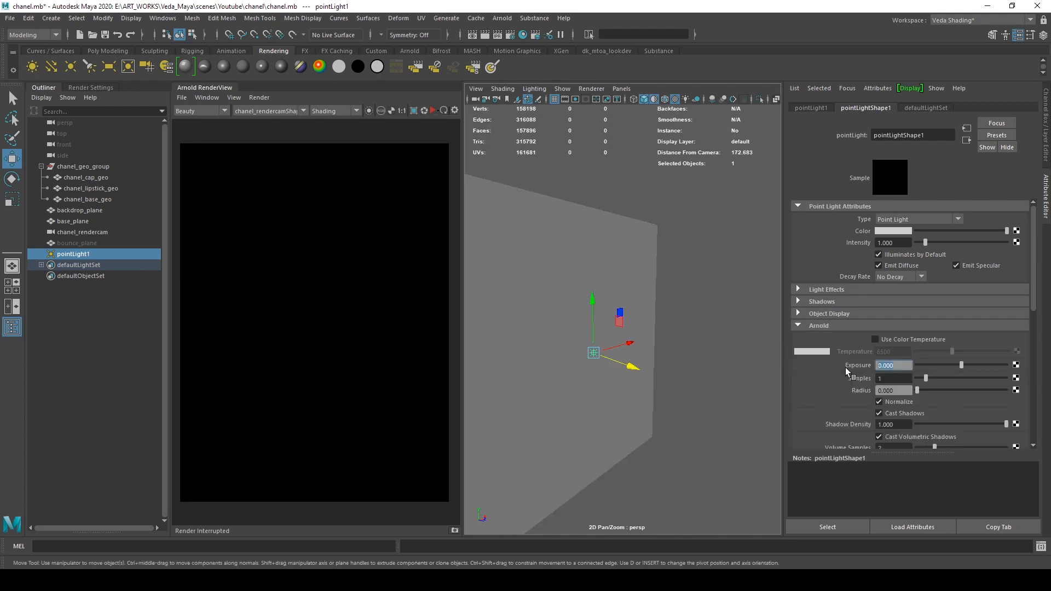
{"action": "type", "text": "10"}
{"action": "key", "text": "Return"}
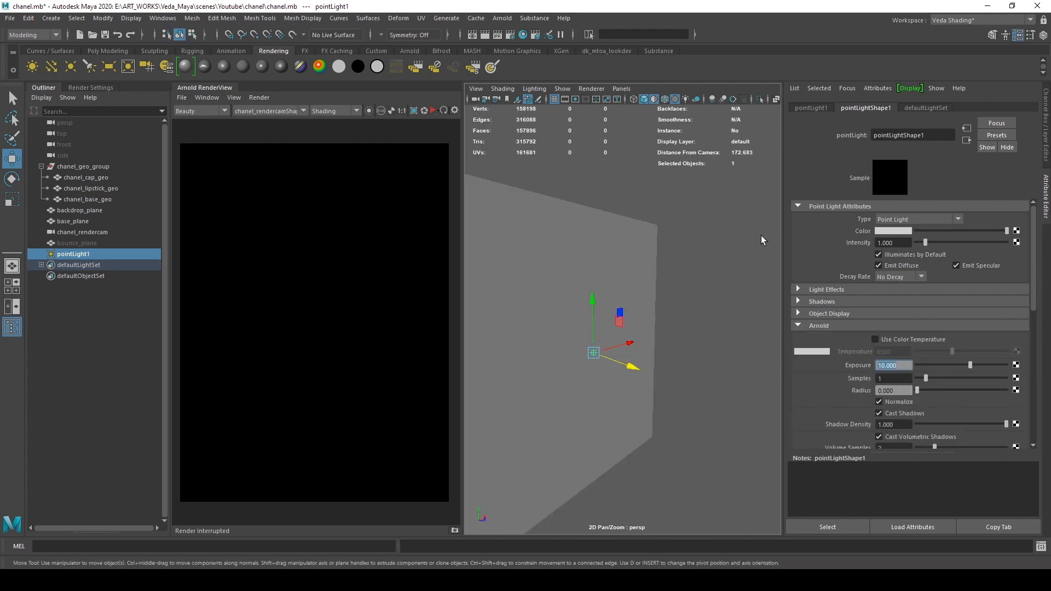
{"action": "left_click", "coordinate": [432, 112]}
Step: Slide the point light along the depth axis to sit between the backdrop and the base plane, keeping it selected
{"action": "left_click_drag", "start_coordinate": [548, 351], "coordinate": [650, 404], "text": "alt"}
{"action": "left_click_drag", "start_coordinate": [664, 328], "coordinate": [610, 324]}
{"action": "left_click", "coordinate": [274, 392]}
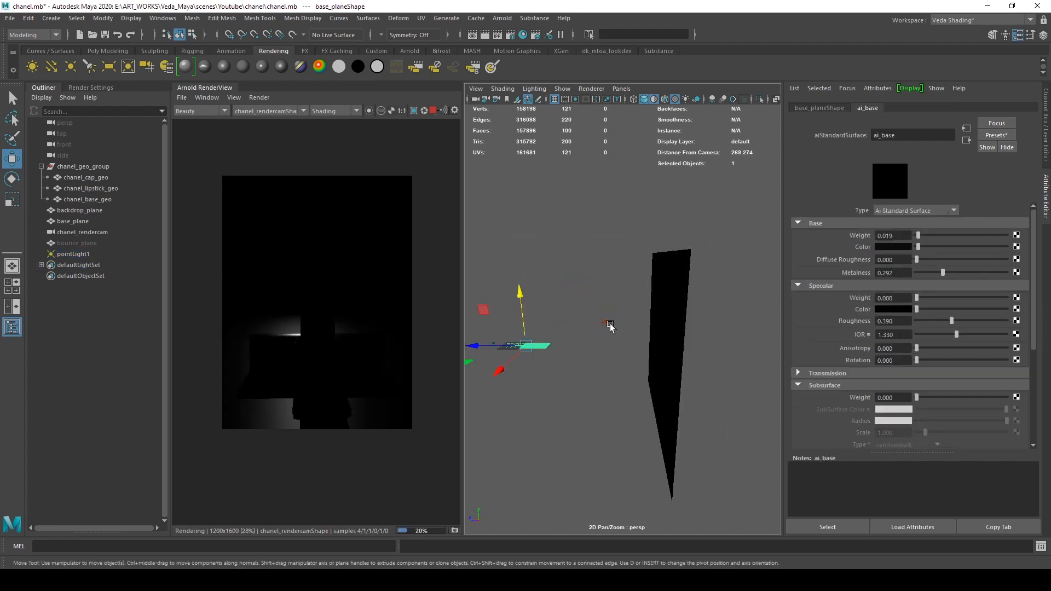
{"action": "left_click", "coordinate": [607, 323]}
{"action": "left_click_drag", "start_coordinate": [567, 289], "coordinate": [719, 354]}
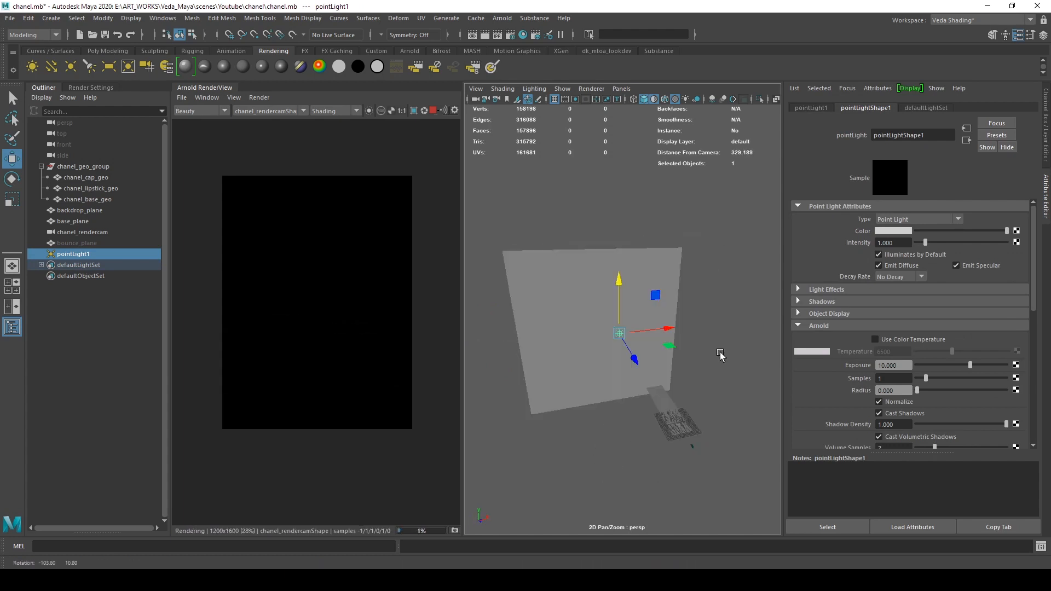
Step: Look through chanel_rendercam and raise the point light behind the lipstick
{"action": "key", "text": "space"}
{"action": "left_click", "coordinate": [621, 88]}
{"action": "left_click", "coordinate": [767, 111]}
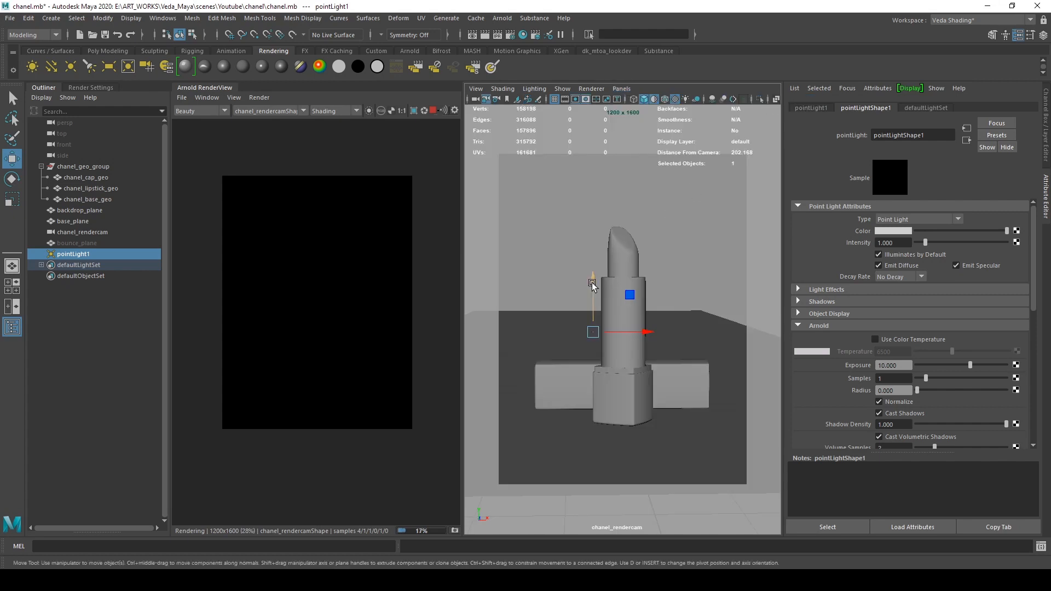
{"action": "left_click_drag", "start_coordinate": [592, 285], "coordinate": [593, 233]}
Step: Return to the perspective view and adjust the point light's distance from the backdrop
{"action": "key", "text": "space"}
{"action": "left_click", "coordinate": [637, 321]}
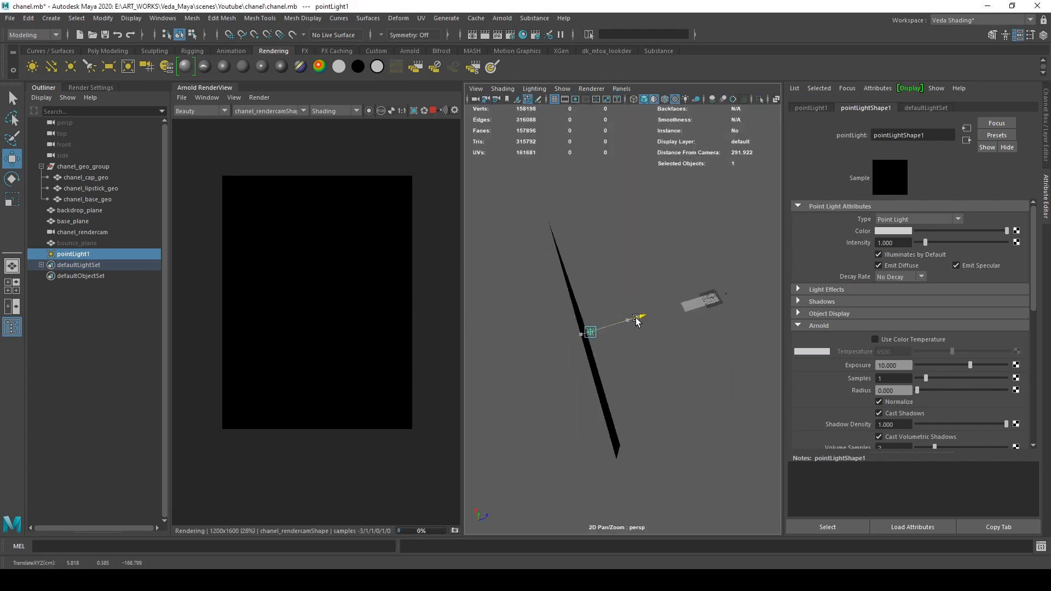
{"action": "left_click_drag", "start_coordinate": [636, 318], "coordinate": [514, 367]}
{"action": "left_click_drag", "start_coordinate": [689, 322], "coordinate": [697, 328]}
Step: Set the point light's exposure to 14 and check the backdrop glow close up in the render
{"action": "left_click", "coordinate": [884, 365]}
{"action": "type", "text": "14"}
{"action": "key", "text": "Return"}
{"action": "scroll", "coordinate": [329, 290], "scroll_direction": "up", "scroll_amount": 3}
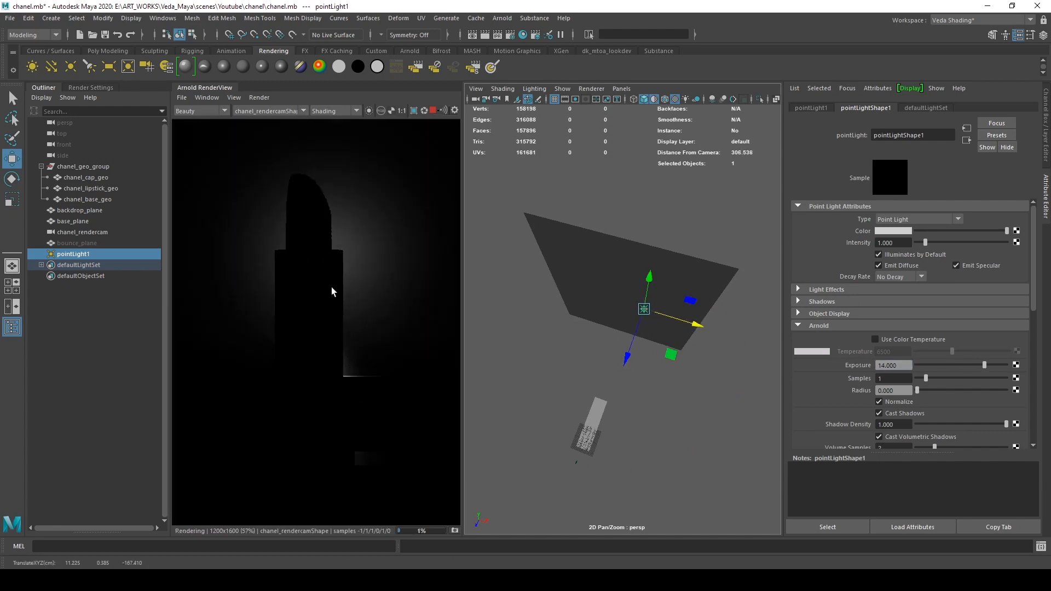
Step: Shift the point light horizontally in front of the backdrop, adjust its height and deselect it
{"action": "left_click_drag", "start_coordinate": [647, 391], "coordinate": [682, 418], "text": "alt"}
{"action": "left_click_drag", "start_coordinate": [673, 329], "coordinate": [670, 337]}
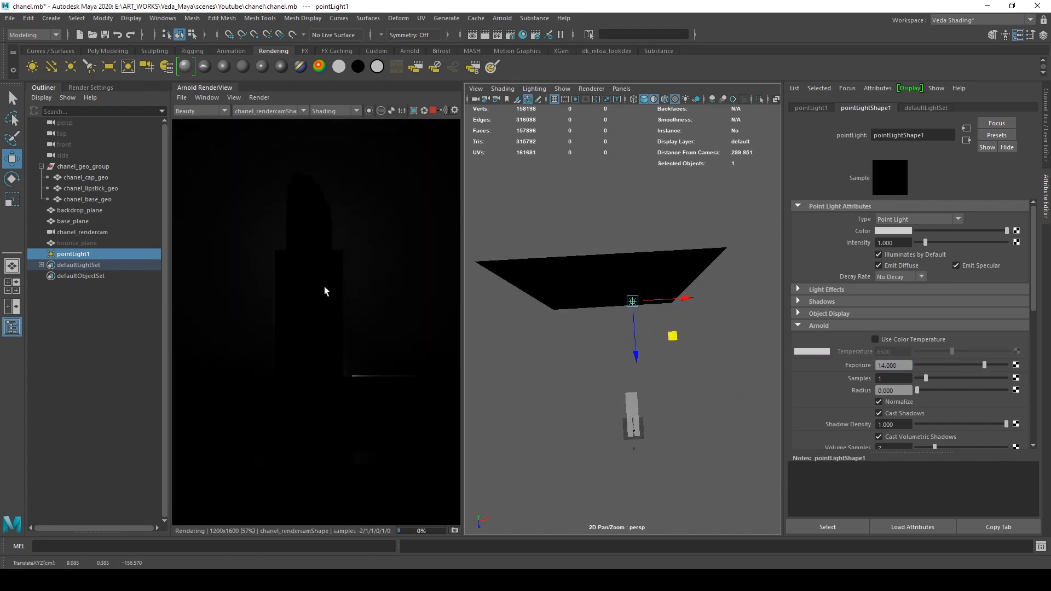
{"action": "scroll", "coordinate": [325, 286], "scroll_direction": "down", "scroll_amount": 3}
{"action": "left_click_drag", "start_coordinate": [644, 372], "coordinate": [637, 279], "text": "alt"}
{"action": "left_click_drag", "start_coordinate": [634, 285], "coordinate": [634, 268]}
{"action": "left_click_drag", "start_coordinate": [619, 383], "coordinate": [643, 361], "text": "alt"}
{"action": "left_click", "coordinate": [643, 361]}
{"action": "left_click", "coordinate": [610, 314]}
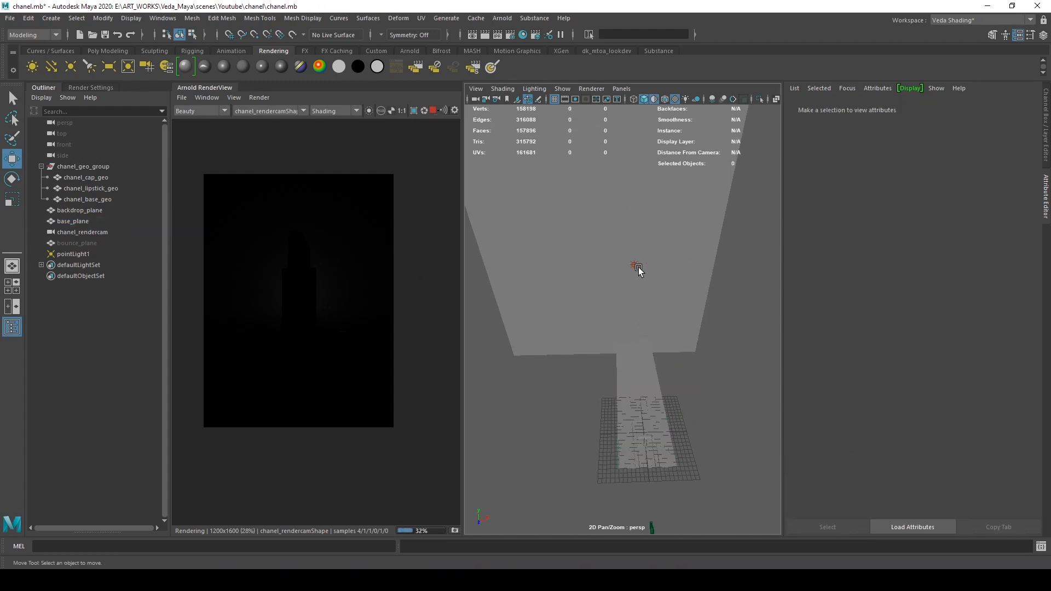
Step: Check which object is the base plane, clear the selection and activate the Rendering menu set
{"action": "left_click", "coordinate": [639, 376]}
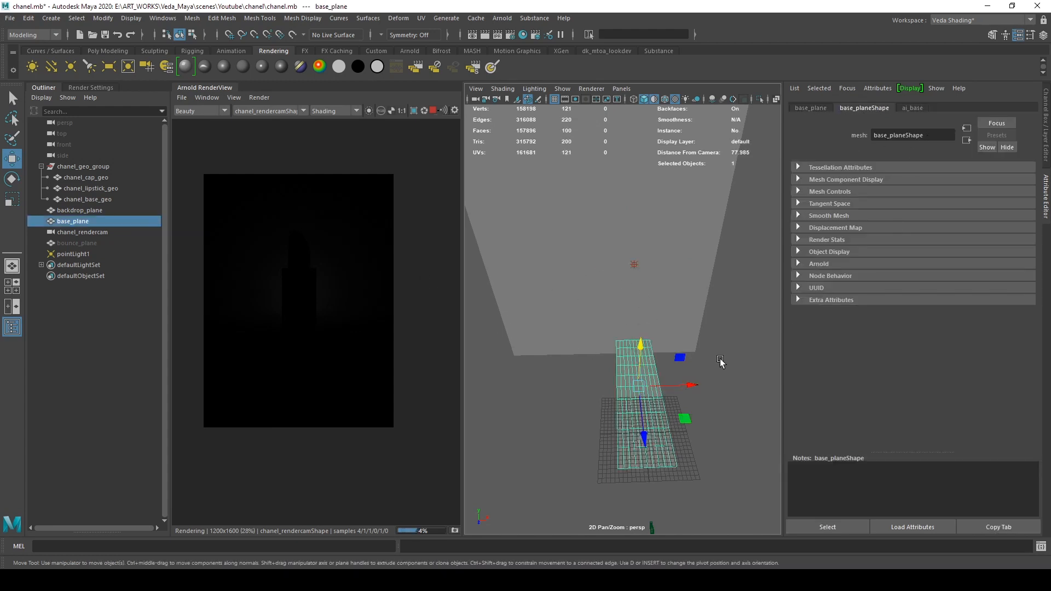
{"action": "left_click", "coordinate": [720, 363]}
{"action": "left_click", "coordinate": [162, 18]}
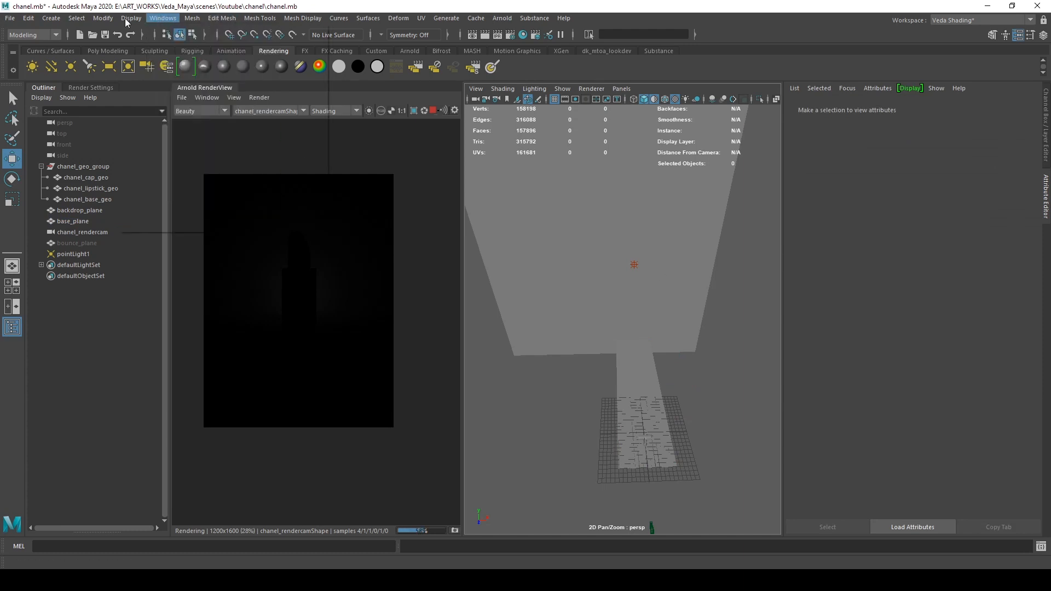
{"action": "left_click", "coordinate": [29, 32]}
{"action": "left_click", "coordinate": [33, 93]}
Step: Unlink base_plane from pointLight1 using light-centric light linking and close the Relationship Editor
{"action": "left_click", "coordinate": [203, 18]}
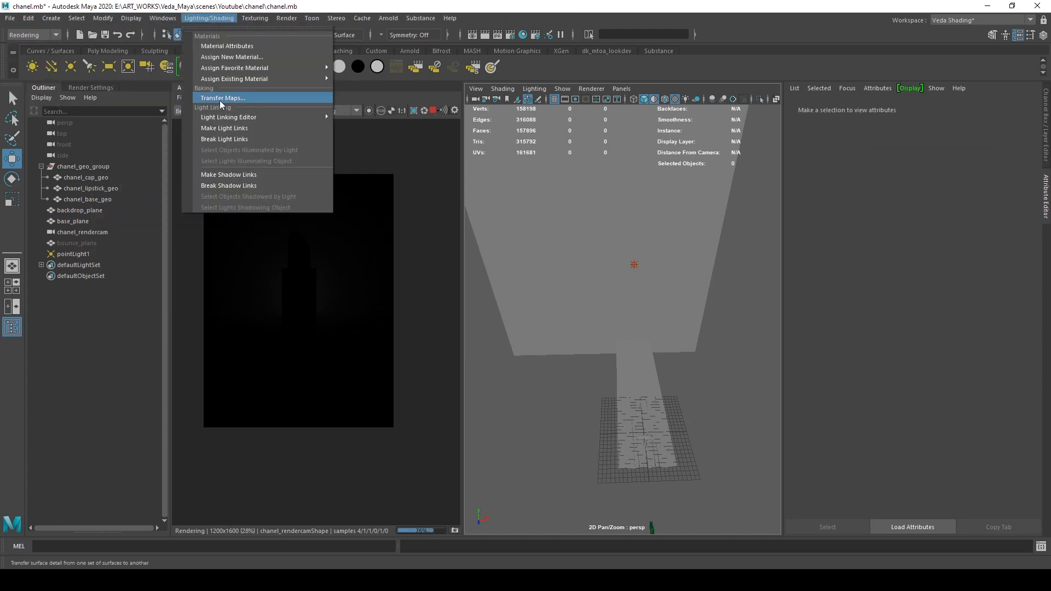
{"action": "mouse_move", "coordinate": [235, 115]}
{"action": "left_click", "coordinate": [355, 125]}
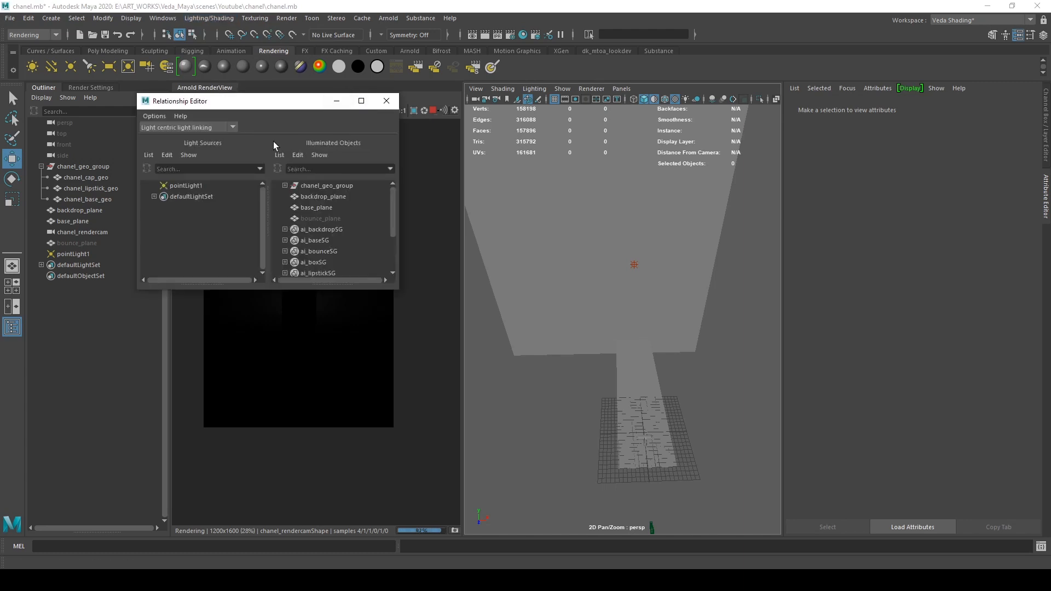
{"action": "left_click", "coordinate": [179, 185]}
{"action": "left_click", "coordinate": [316, 208]}
{"action": "left_click", "coordinate": [386, 100]}
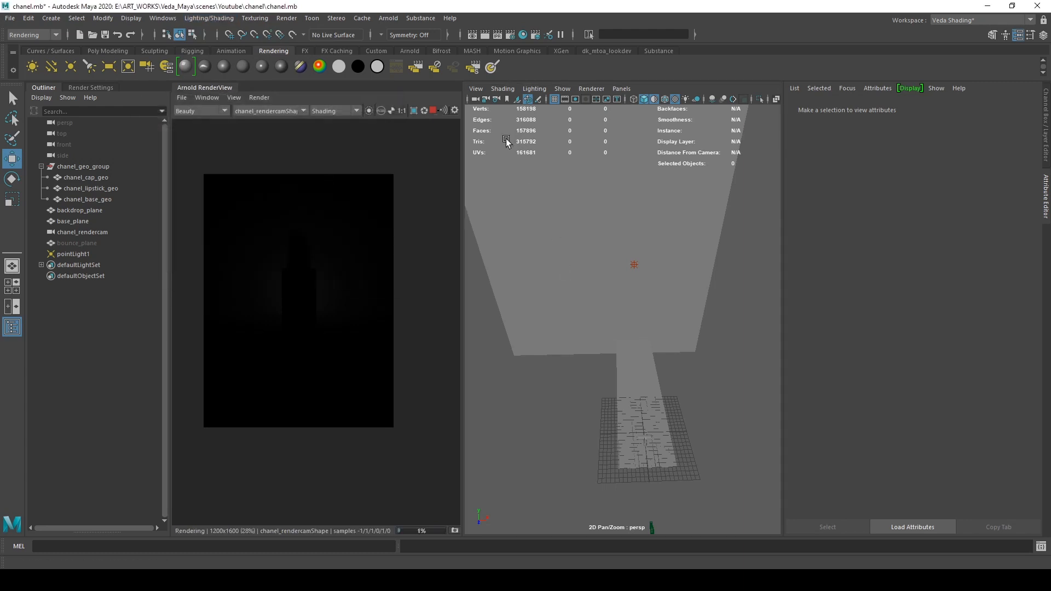
Step: Select the point light and reposition it in height and depth in front of the backdrop
{"action": "left_click", "coordinate": [631, 265]}
{"action": "left_click_drag", "start_coordinate": [635, 263], "coordinate": [619, 284], "text": "alt"}
{"action": "left_click", "coordinate": [582, 264]}
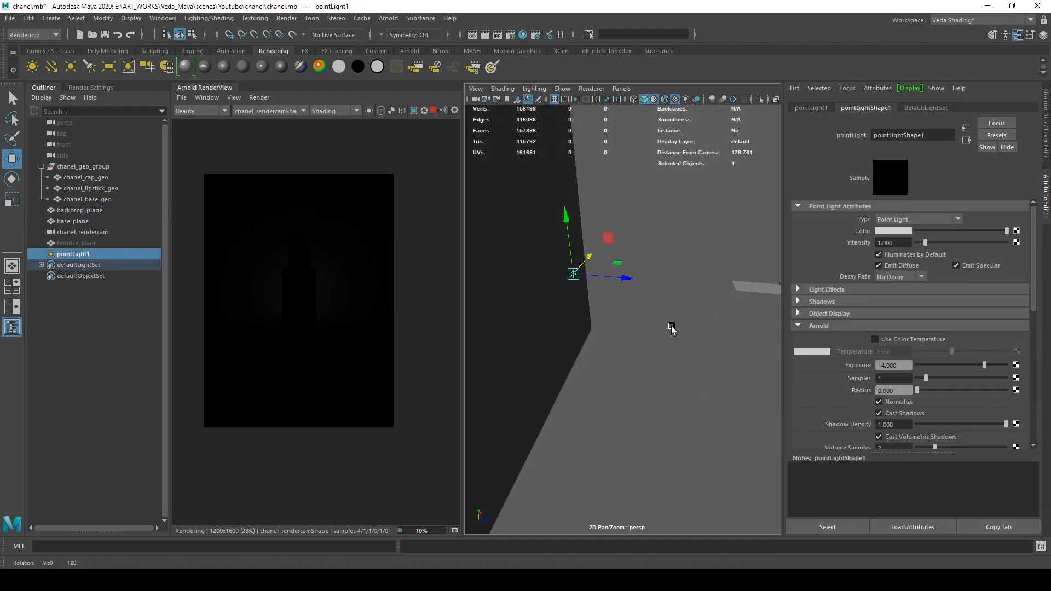
{"action": "left_click_drag", "start_coordinate": [671, 326], "coordinate": [686, 320], "text": "alt"}
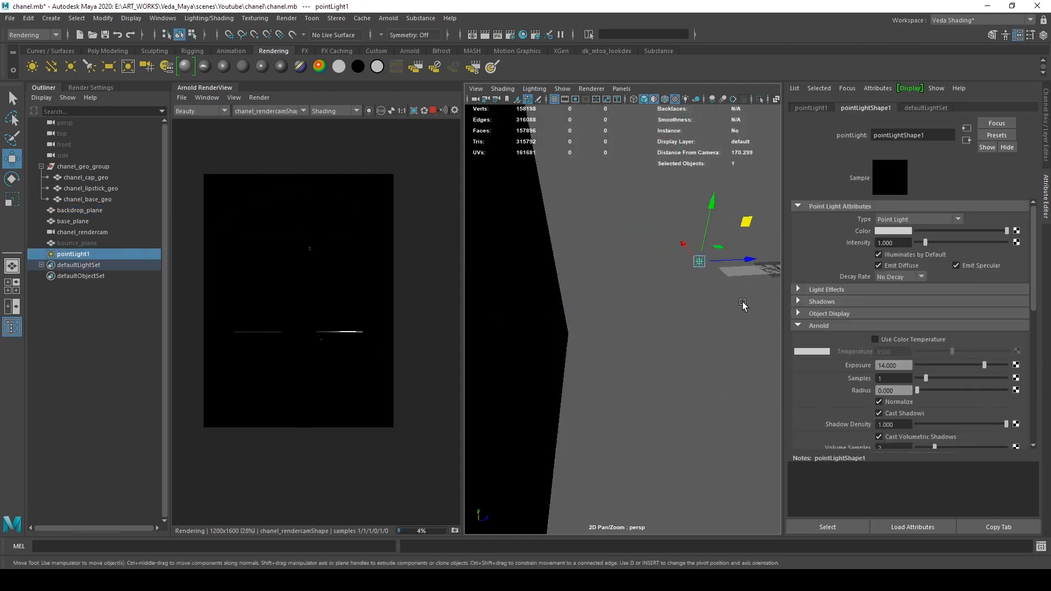
{"action": "left_click_drag", "start_coordinate": [743, 304], "coordinate": [664, 387], "text": "alt"}
{"action": "middle_click_drag", "start_coordinate": [664, 387], "coordinate": [664, 339]}
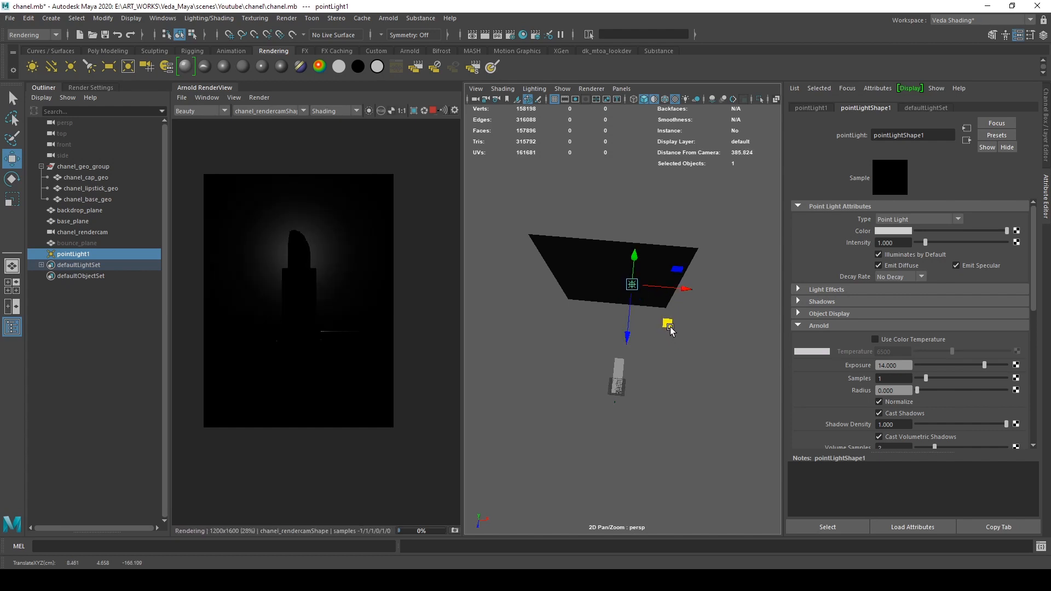
Step: Lower the point light to about Y -15 and set its exposure to 15
{"action": "left_click_drag", "start_coordinate": [668, 327], "coordinate": [635, 211], "text": "alt"}
{"action": "left_click_drag", "start_coordinate": [635, 202], "coordinate": [632, 226]}
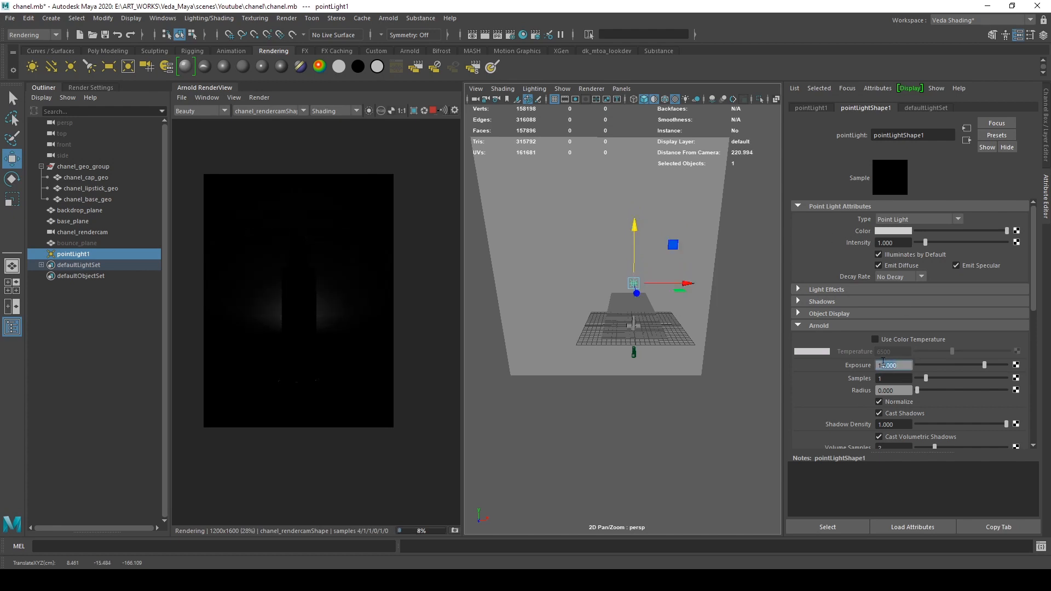
{"action": "type", "text": "15"}
{"action": "key", "text": "Return"}
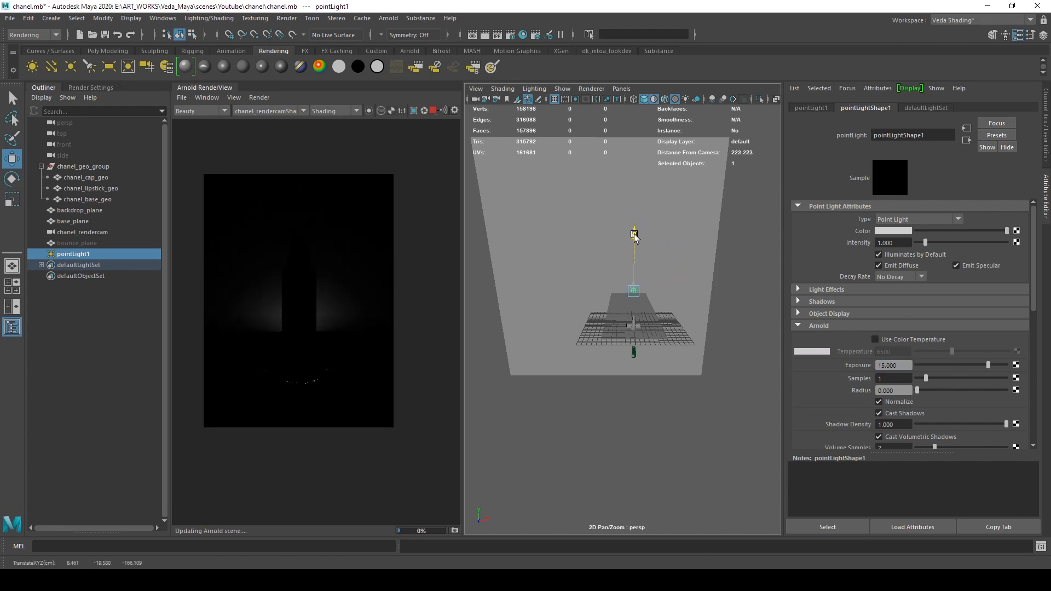
Step: Move the point light to about Y -21 and Z -171, and set its exposure to 17
{"action": "left_click_drag", "start_coordinate": [635, 236], "coordinate": [677, 297], "text": "alt"}
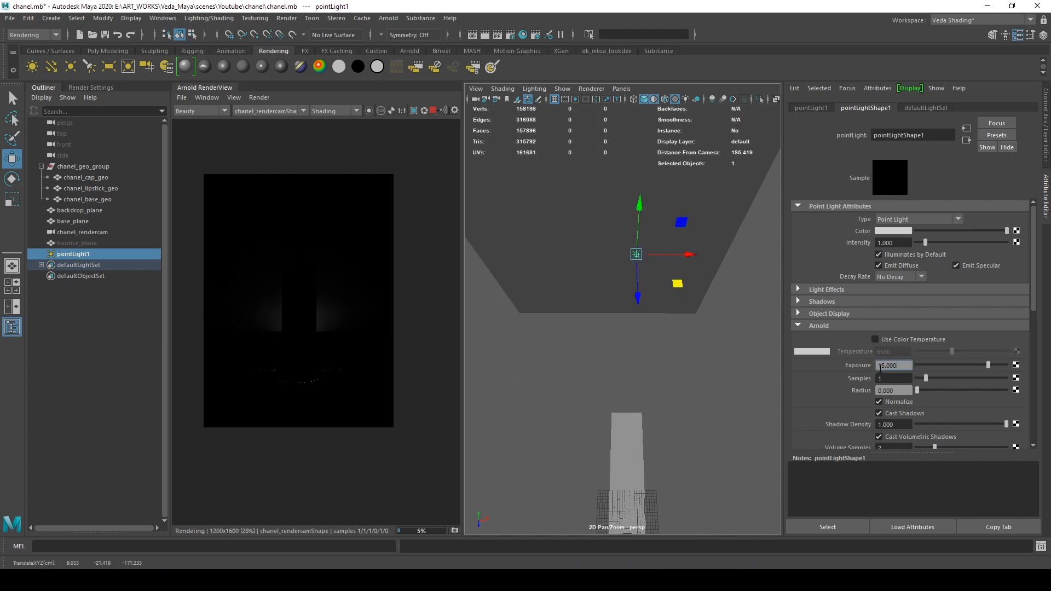
{"action": "type", "text": "17"}
{"action": "key", "text": "Return"}
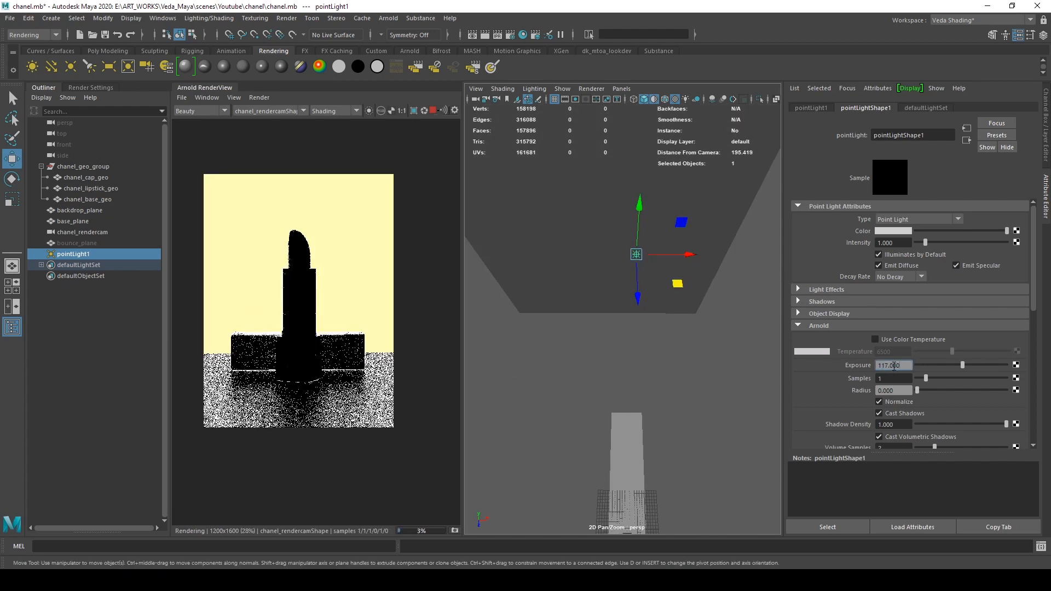
Step: Bring the point light forward to about Z -150, raise it, and set its exposure to 15.8
{"action": "left_click_drag", "start_coordinate": [661, 352], "coordinate": [678, 307], "text": "alt"}
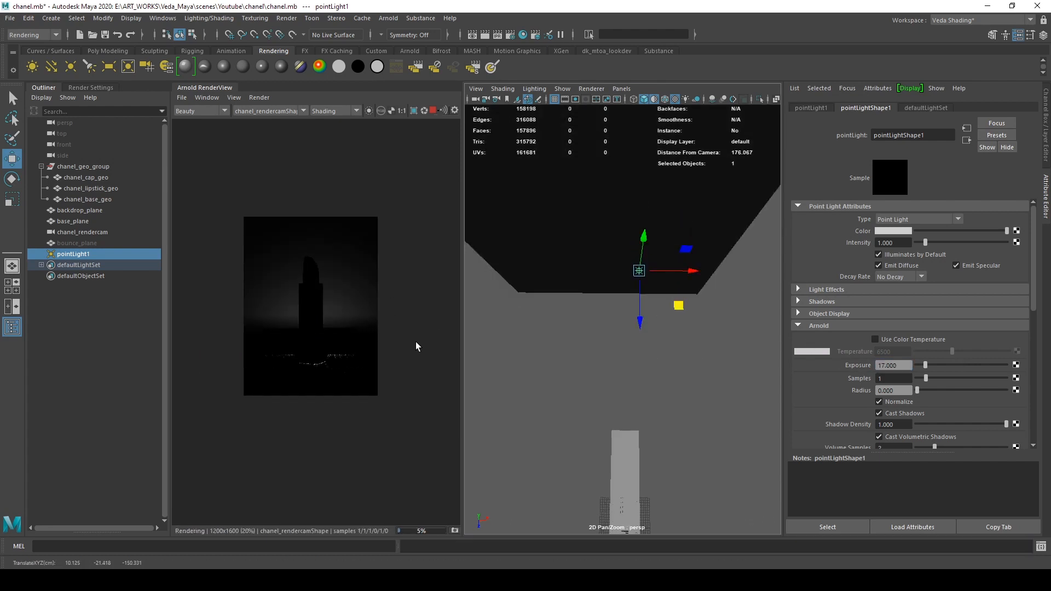
{"action": "left_click_drag", "start_coordinate": [575, 340], "coordinate": [712, 279], "text": "alt"}
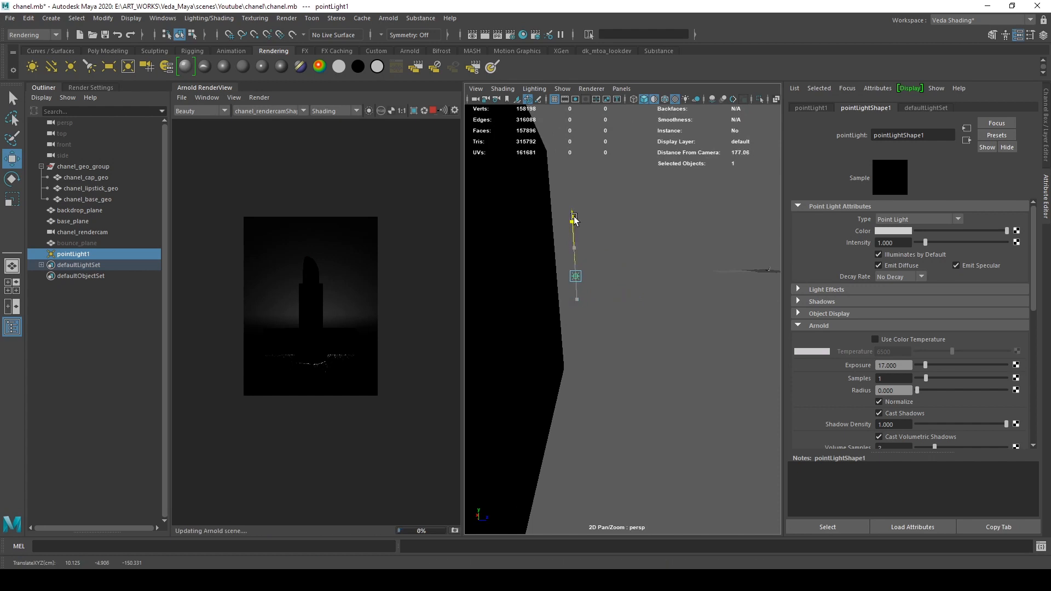
{"action": "left_click_drag", "start_coordinate": [576, 247], "coordinate": [637, 208], "text": "alt"}
{"action": "double_click", "coordinate": [892, 365]}
{"action": "type", "text": "15.8"}
{"action": "key", "text": "Return"}
Step: Deselect the light, inspect the backdrop glow in the Arnold render and stop the interactive render
{"action": "left_click", "coordinate": [683, 340]}
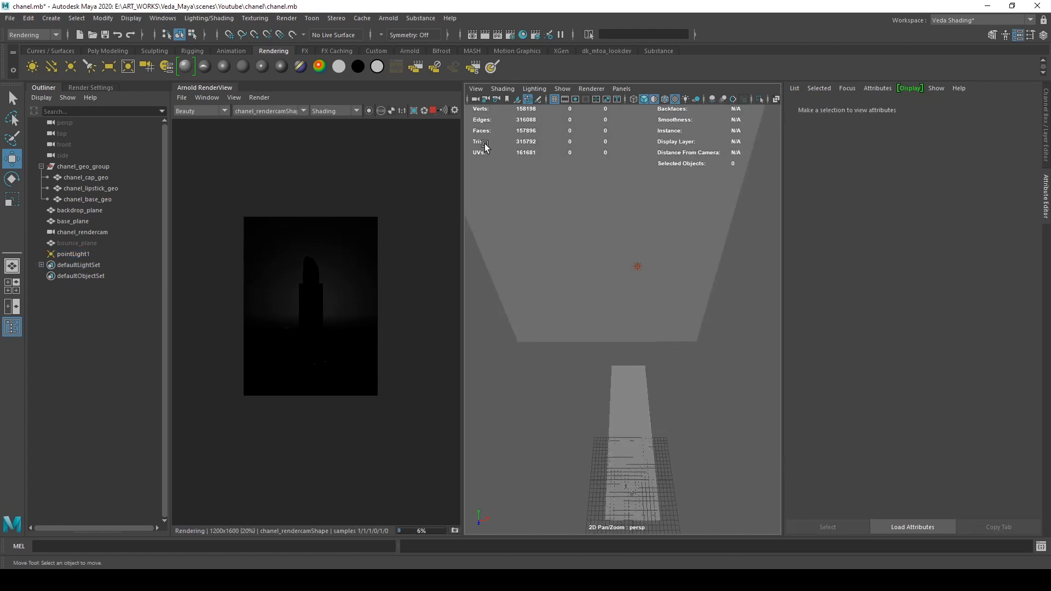
{"action": "scroll", "coordinate": [694, 381], "scroll_direction": "down", "scroll_amount": 3}
{"action": "scroll", "coordinate": [321, 309], "scroll_direction": "up", "scroll_amount": 1}
{"action": "scroll", "coordinate": [372, 286], "scroll_direction": "up", "scroll_amount": 2}
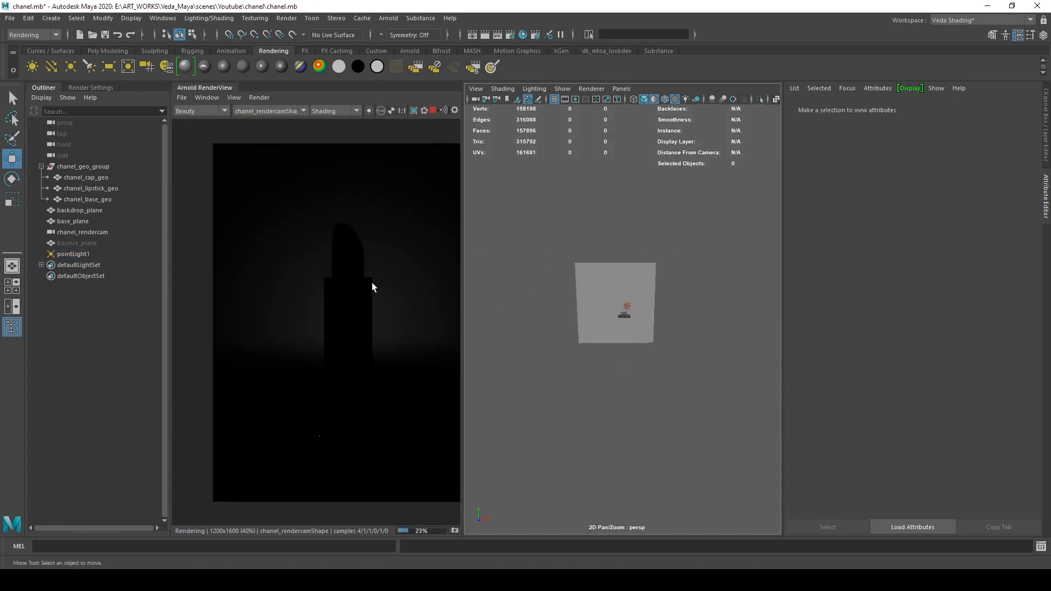
{"action": "left_click", "coordinate": [433, 111]}
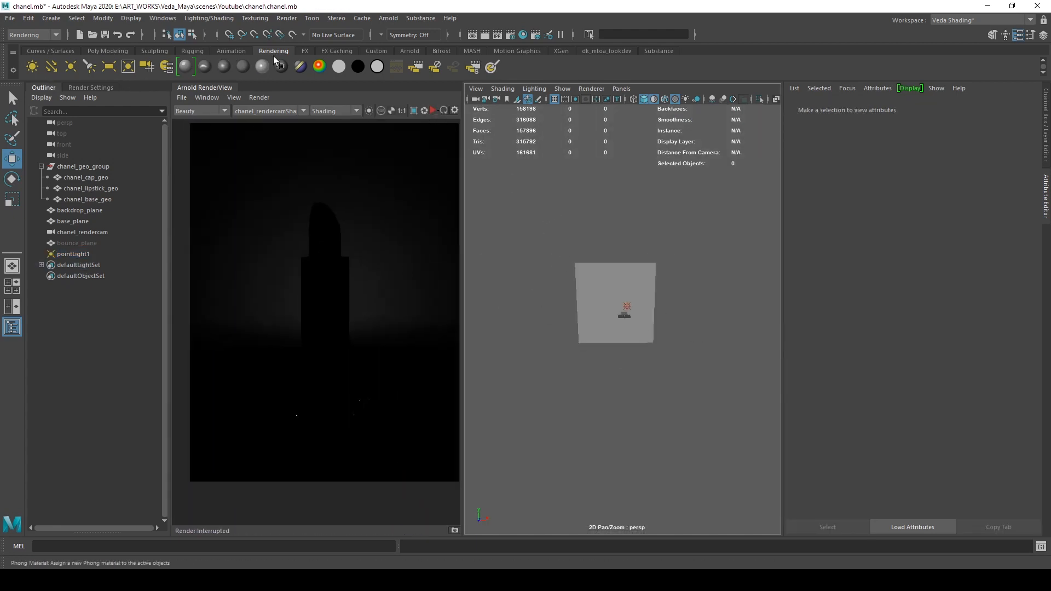
Step: Create an Arnold area light, scale it up to about 50 and stretch its height to about 114
{"action": "left_click", "coordinate": [410, 51]}
{"action": "left_click", "coordinate": [32, 67]}
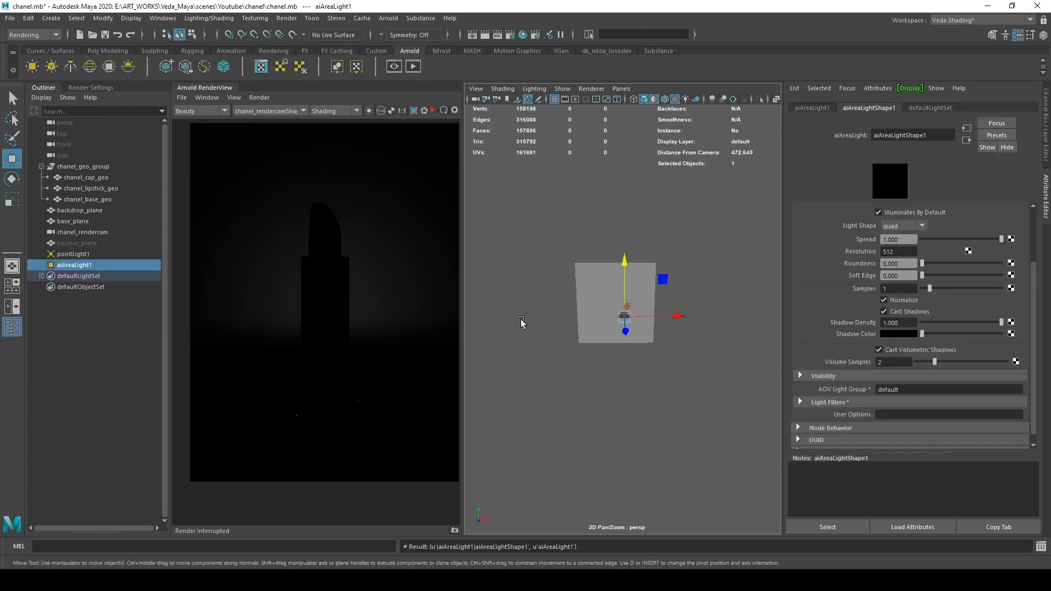
{"action": "key", "text": "r"}
{"action": "left_click_drag", "start_coordinate": [622, 342], "coordinate": [644, 322]}
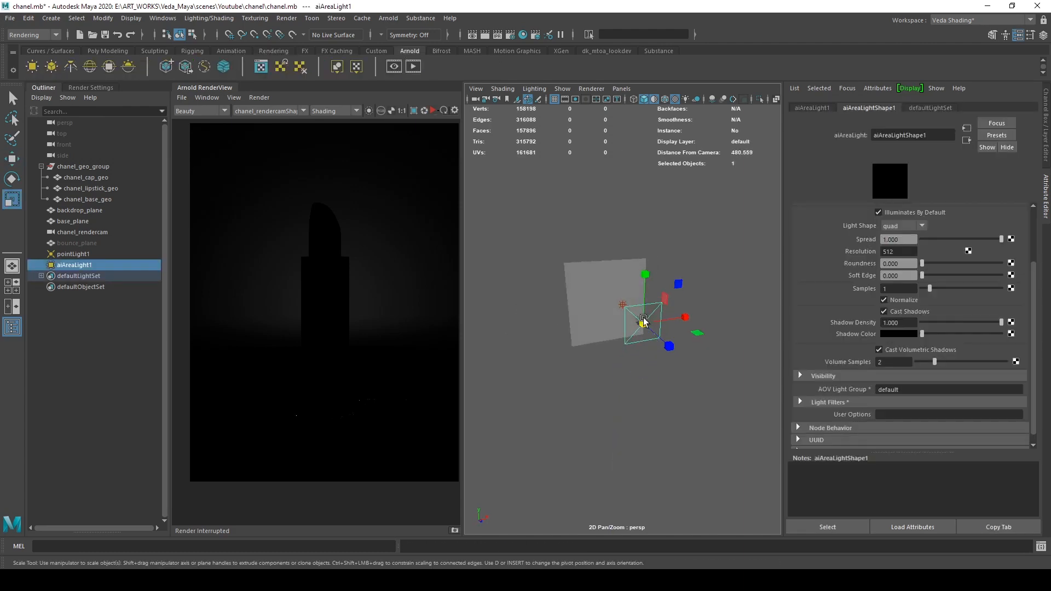
{"action": "left_click_drag", "start_coordinate": [644, 272], "coordinate": [645, 206]}
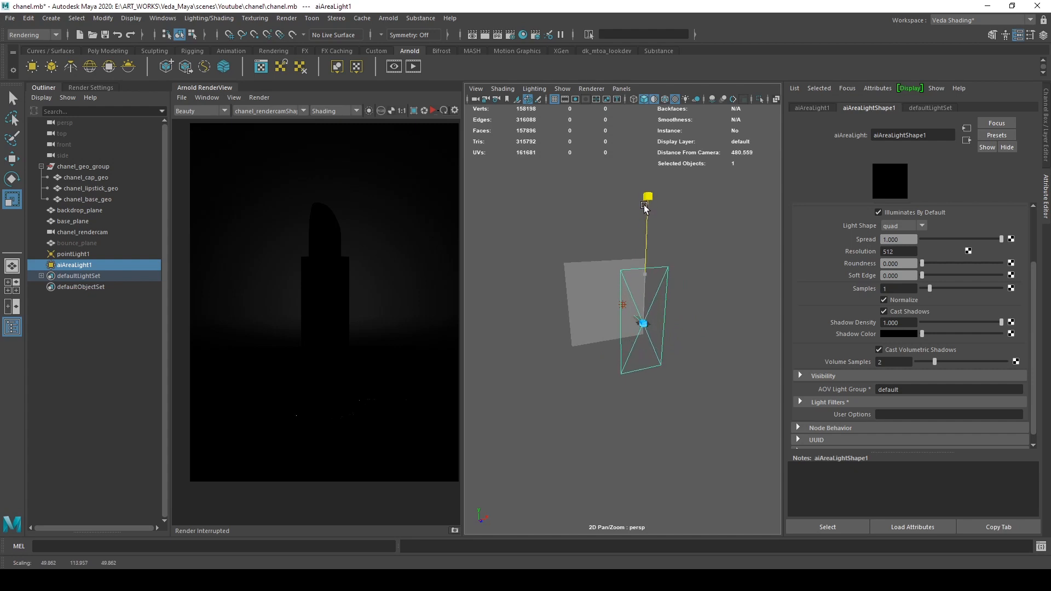
Step: Rotate the area light toward the lipstick and move it in front at about X -66, Y 84, Z 53
{"action": "left_click_drag", "start_coordinate": [622, 359], "coordinate": [706, 391], "text": "alt"}
{"action": "key", "text": "w"}
{"action": "right_click_drag", "start_coordinate": [706, 392], "coordinate": [630, 349], "text": "alt"}
{"action": "left_click_drag", "start_coordinate": [631, 348], "coordinate": [635, 331], "text": "alt"}
{"action": "key", "text": "e"}
{"action": "mouse_move", "coordinate": [630, 392]}
{"action": "left_mouse_down"}
{"action": "mouse_move", "coordinate": [617, 386]}
{"action": "mouse_move", "coordinate": [624, 422]}
{"action": "mouse_move", "coordinate": [669, 375]}
{"action": "mouse_move", "coordinate": [615, 378]}
{"action": "mouse_move", "coordinate": [624, 374]}
{"action": "left_mouse_up"}
{"action": "key", "text": "w"}
{"action": "scroll", "coordinate": [906, 249], "scroll_direction": "up", "scroll_amount": 3}
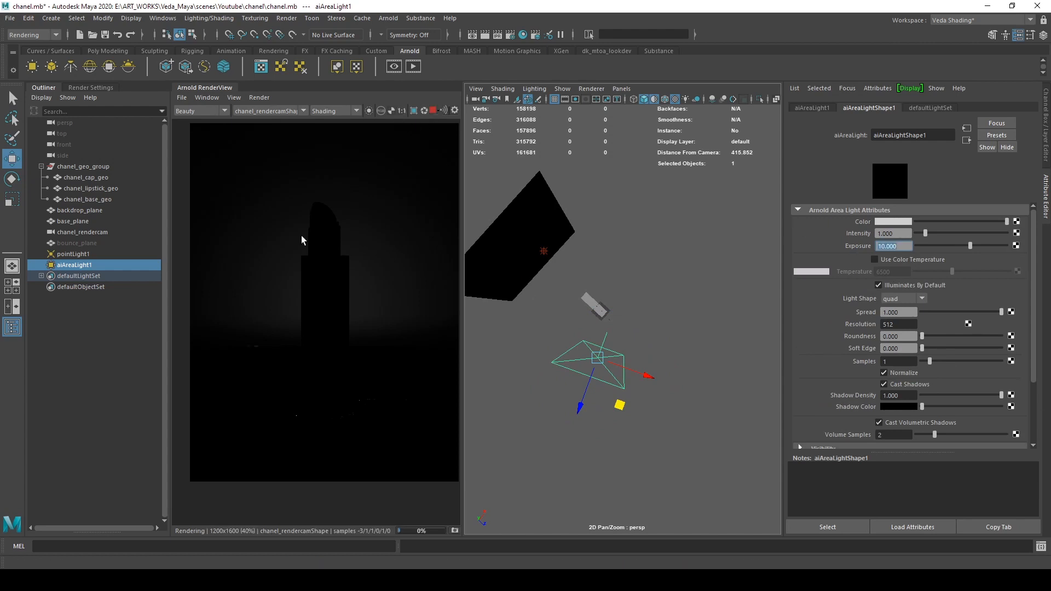
{"action": "left_click_drag", "start_coordinate": [581, 323], "coordinate": [592, 189], "text": "alt"}
{"action": "scroll", "coordinate": [307, 329], "scroll_direction": "up", "scroll_amount": 3}
{"action": "scroll", "coordinate": [338, 323], "scroll_direction": "down", "scroll_amount": 3}
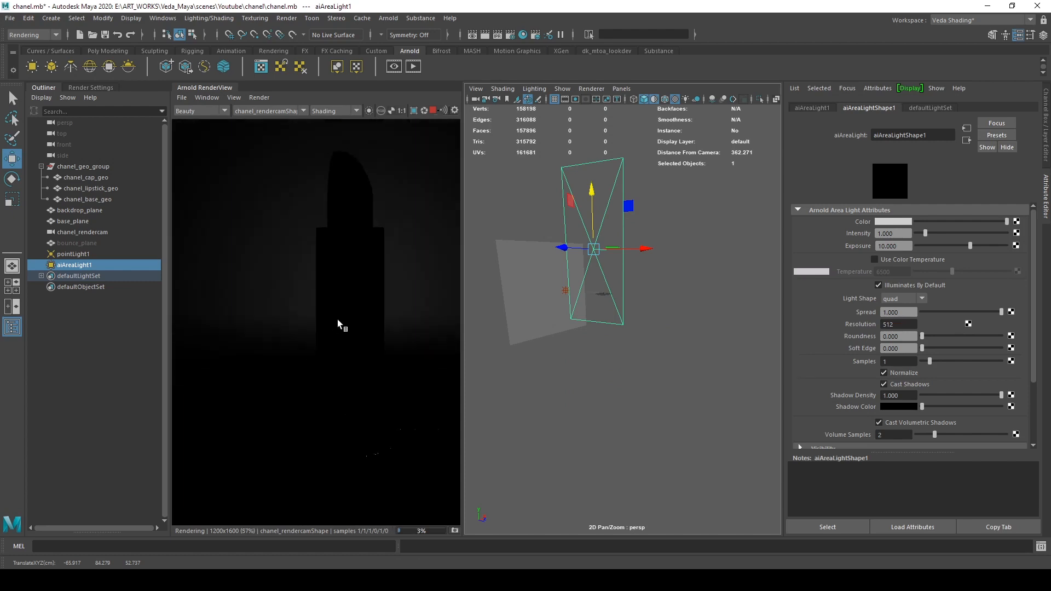
Step: Scale the area light down slightly, lower it a little, and set its exposure to 16
{"action": "left_click_drag", "start_coordinate": [602, 328], "coordinate": [452, 333], "text": "alt"}
{"action": "key", "text": "r"}
{"action": "left_click_drag", "start_coordinate": [591, 248], "coordinate": [569, 254]}
{"action": "key", "text": "w"}
{"action": "left_click_drag", "start_coordinate": [589, 195], "coordinate": [589, 208]}
{"action": "left_click_drag", "start_coordinate": [618, 291], "coordinate": [804, 314], "text": "alt"}
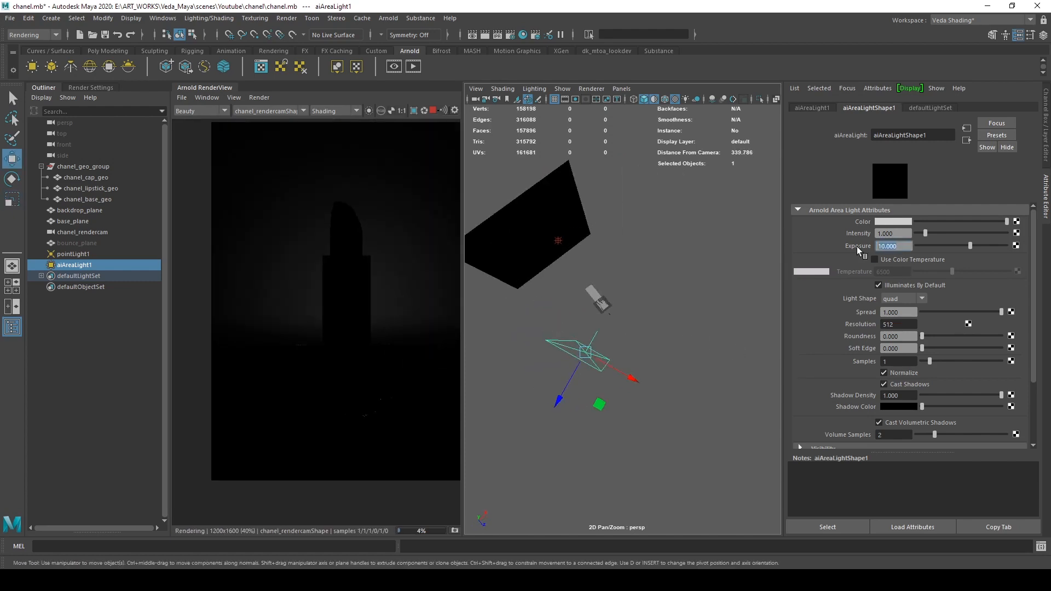
{"action": "type", "text": "16"}
{"action": "key", "text": "Return"}
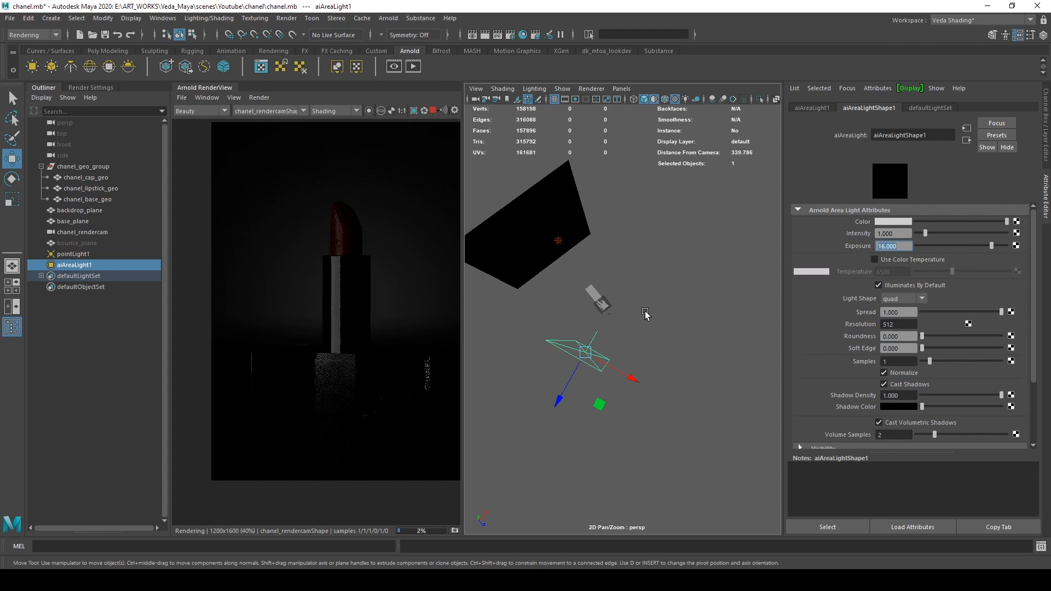
Step: Rescale the area light and move it closer to the lipstick, to about X -31, Y 35, Z 39
{"action": "left_click_drag", "start_coordinate": [645, 313], "coordinate": [621, 314], "text": "alt"}
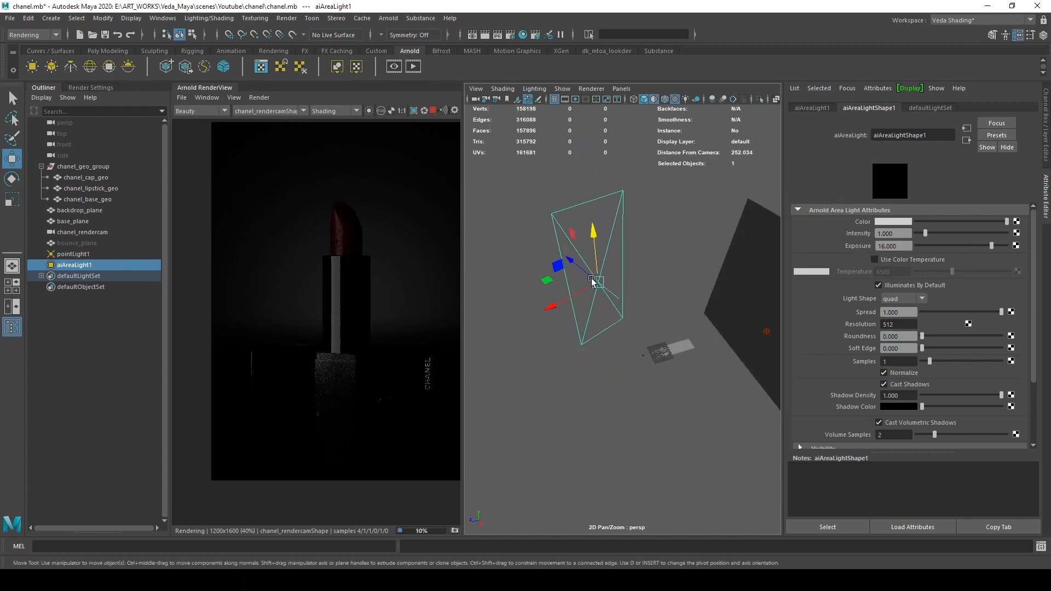
{"action": "key", "text": "r"}
{"action": "left_click_drag", "start_coordinate": [594, 281], "coordinate": [816, 343]}
{"action": "key", "text": "w"}
{"action": "left_click_drag", "start_coordinate": [689, 376], "coordinate": [669, 282]}
{"action": "left_click_drag", "start_coordinate": [627, 232], "coordinate": [627, 258]}
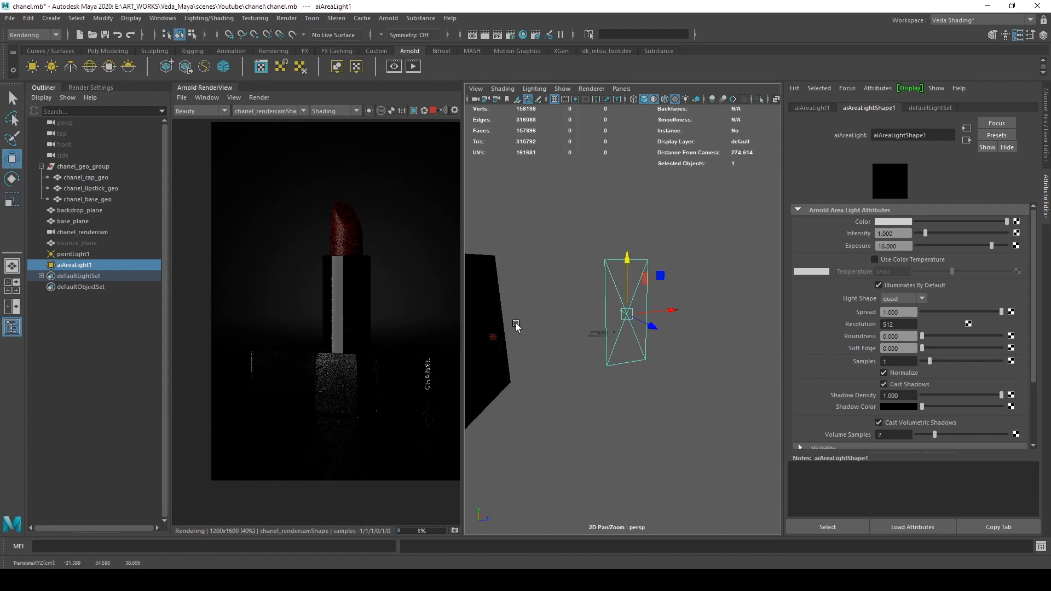
Step: Rotate the area light slightly toward the lipstick and bring it nearer, to about X -32, Y 35, Z 30
{"action": "left_click_drag", "start_coordinate": [515, 326], "coordinate": [629, 370], "text": "alt"}
{"action": "key", "text": "e"}
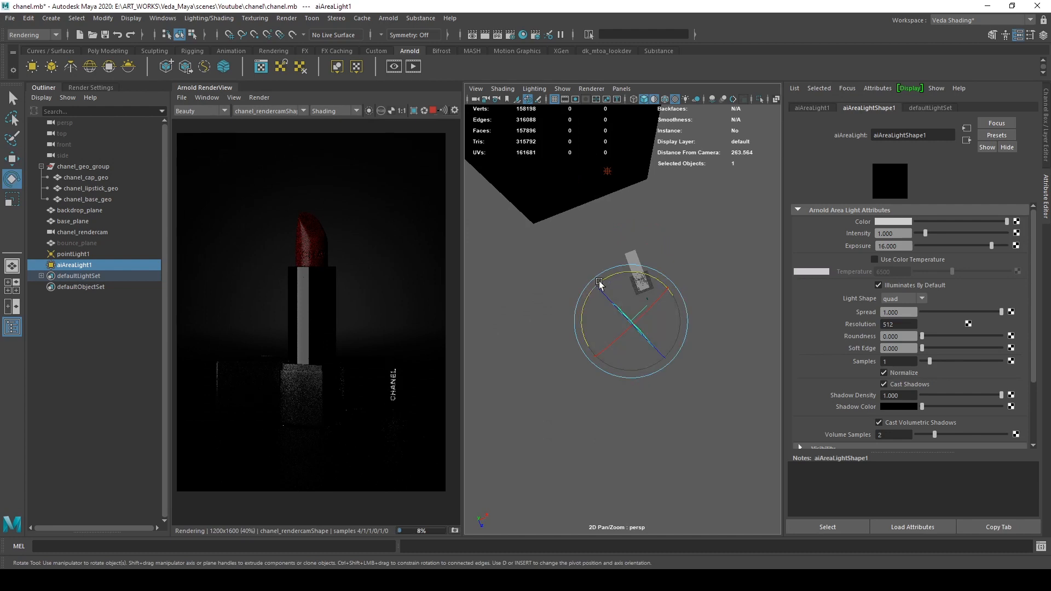
{"action": "left_click_drag", "start_coordinate": [599, 281], "coordinate": [594, 285]}
{"action": "key", "text": "w"}
{"action": "left_click_drag", "start_coordinate": [617, 372], "coordinate": [597, 383], "text": "alt"}
{"action": "middle_click_drag", "start_coordinate": [596, 383], "coordinate": [616, 408], "text": "alt"}
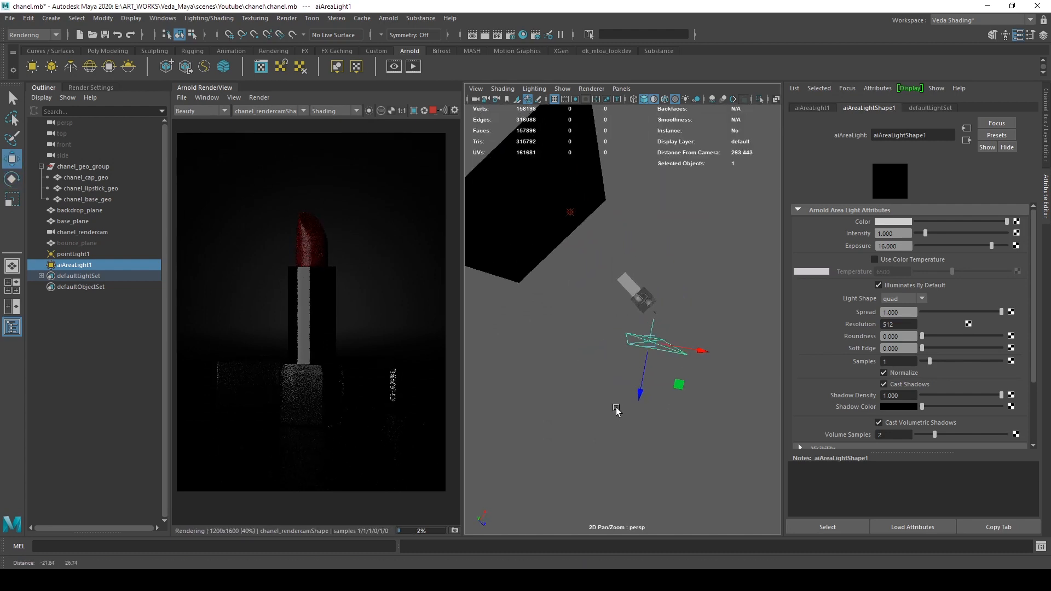
{"action": "right_click_drag", "start_coordinate": [616, 410], "coordinate": [665, 408], "text": "alt"}
{"action": "left_click_drag", "start_coordinate": [665, 408], "coordinate": [649, 400]}
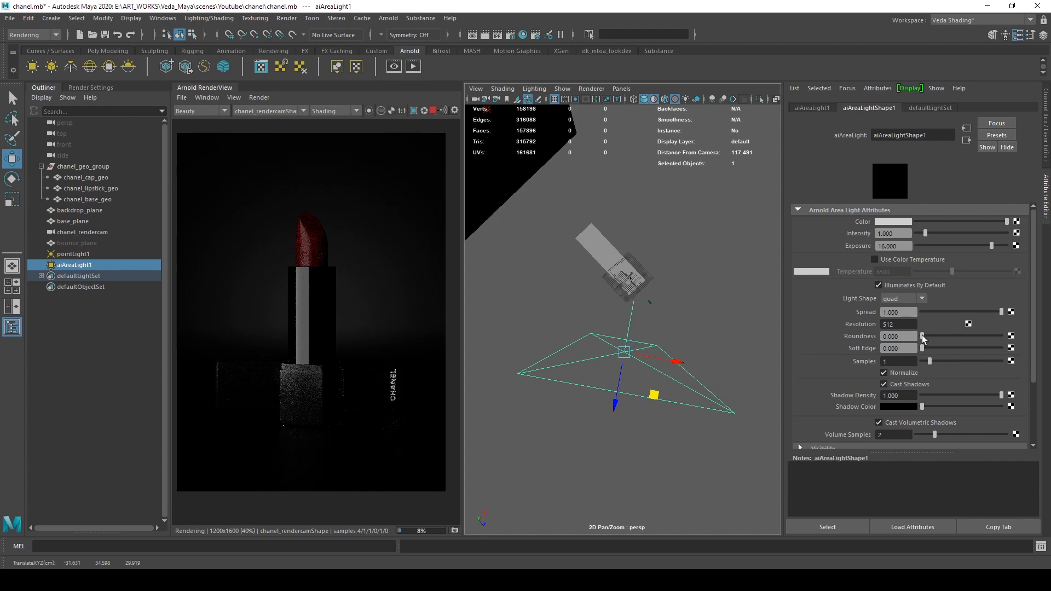
Step: Set the area light's roundness and soft edge to 1, samples to 3, and exposure to 17
{"action": "left_click_drag", "start_coordinate": [923, 338], "coordinate": [1003, 349]}
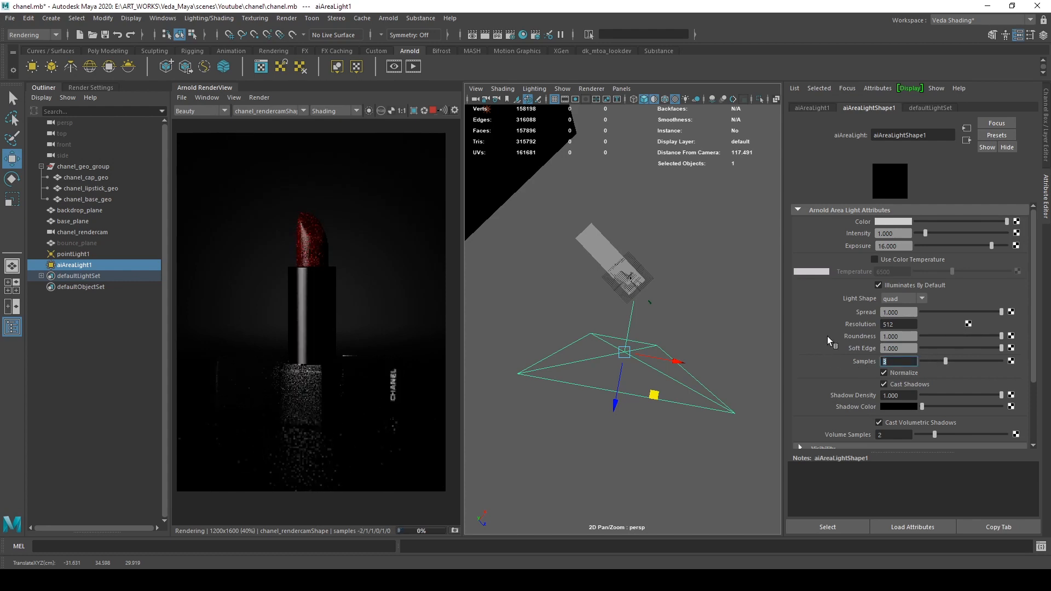
{"action": "key", "text": "Return"}
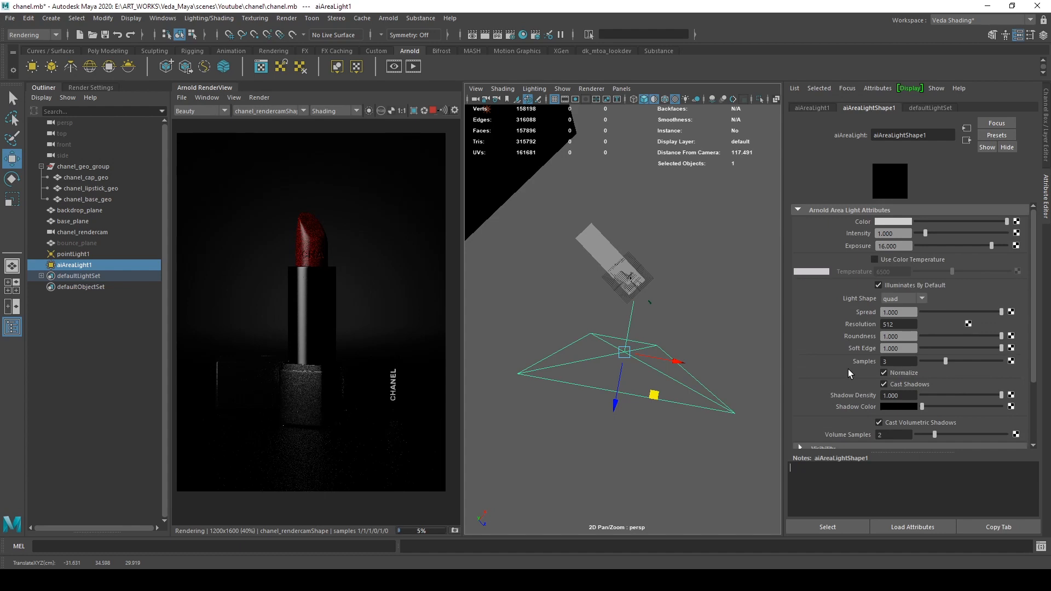
{"action": "left_click", "coordinate": [881, 246]}
{"action": "type", "text": "1"}
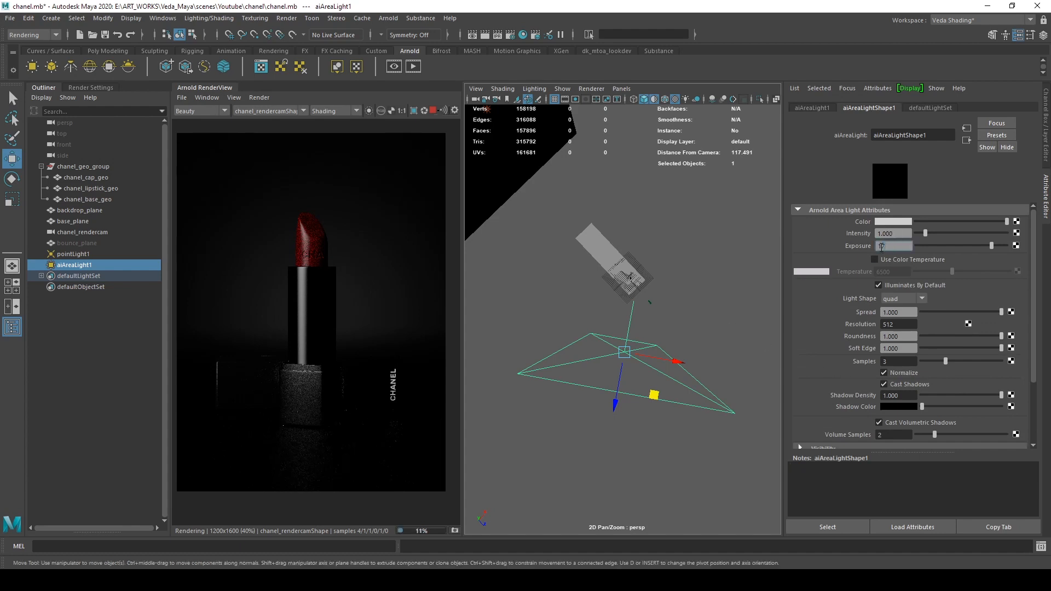
{"action": "type", "text": "7"}
{"action": "key", "text": "Return"}
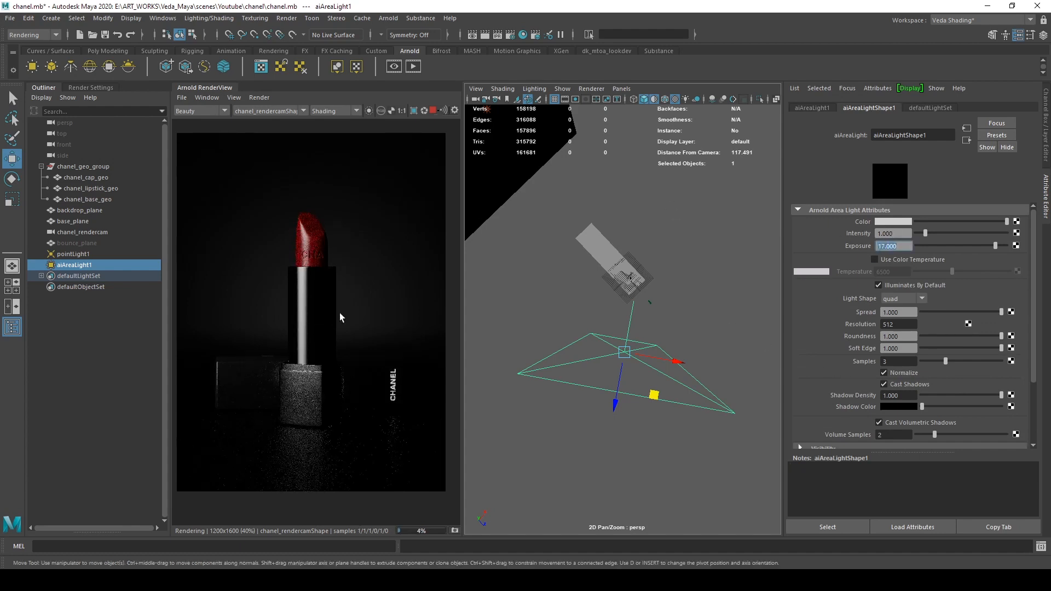
{"action": "left_click", "coordinate": [533, 283]}
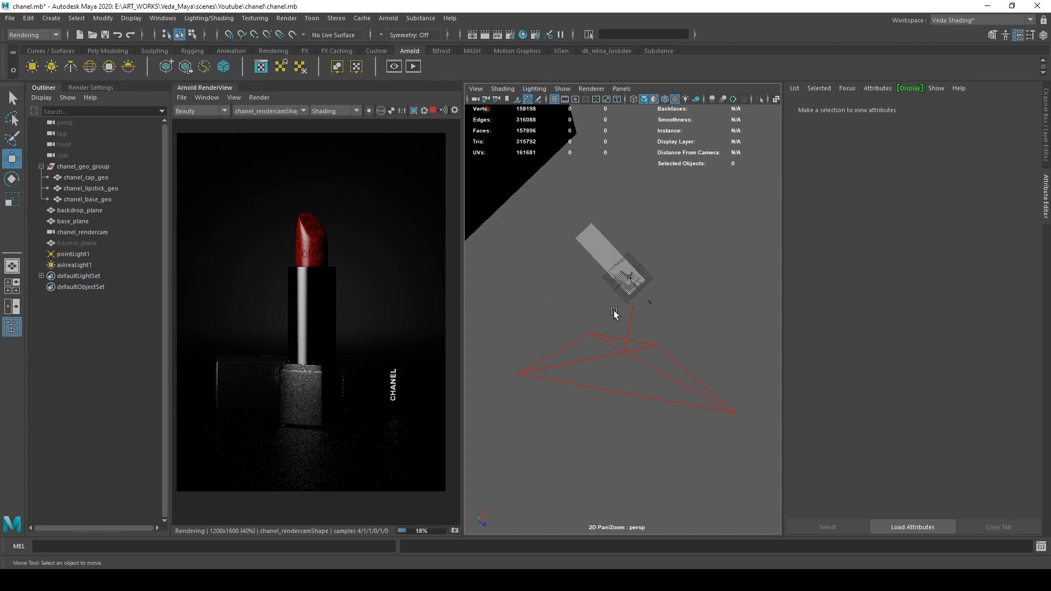
Step: Unhide bounce_plane beside the lipstick, stop the interactive render, and show the plane's ai_bounce material attributes
{"action": "left_click", "coordinate": [84, 242]}
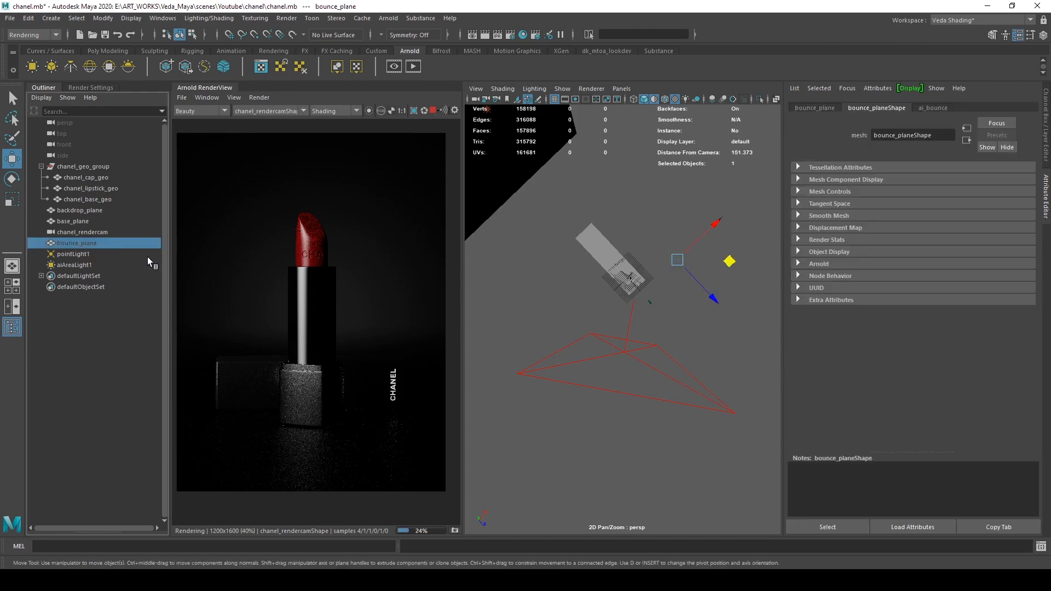
{"action": "key", "text": "h"}
{"action": "left_click_drag", "start_coordinate": [675, 294], "coordinate": [560, 244], "text": "alt"}
{"action": "right_click_drag", "start_coordinate": [560, 244], "coordinate": [706, 366], "text": "alt"}
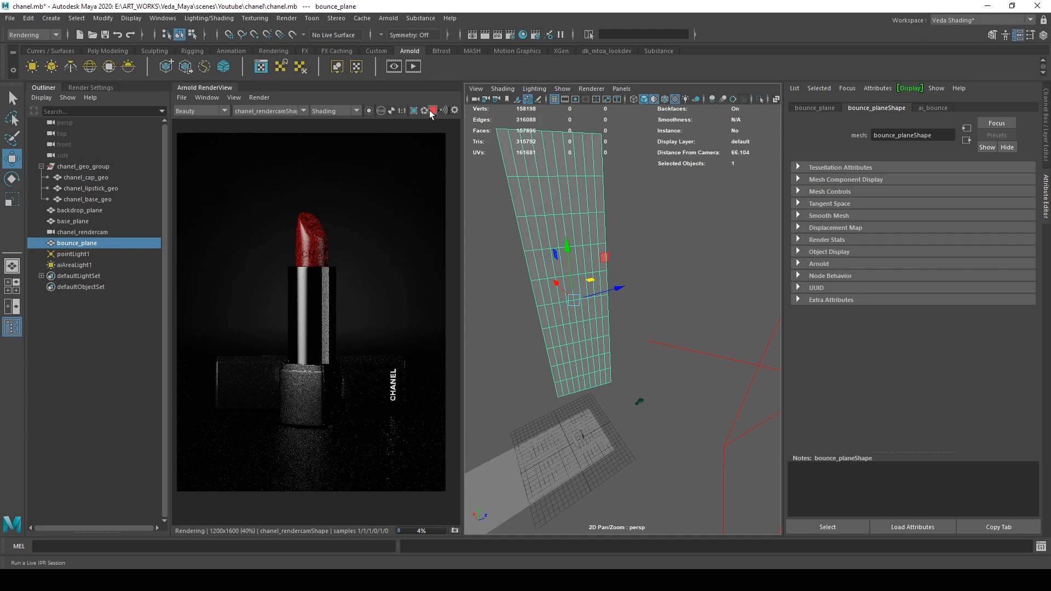
{"action": "left_click", "coordinate": [432, 110]}
{"action": "left_click", "coordinate": [931, 108]}
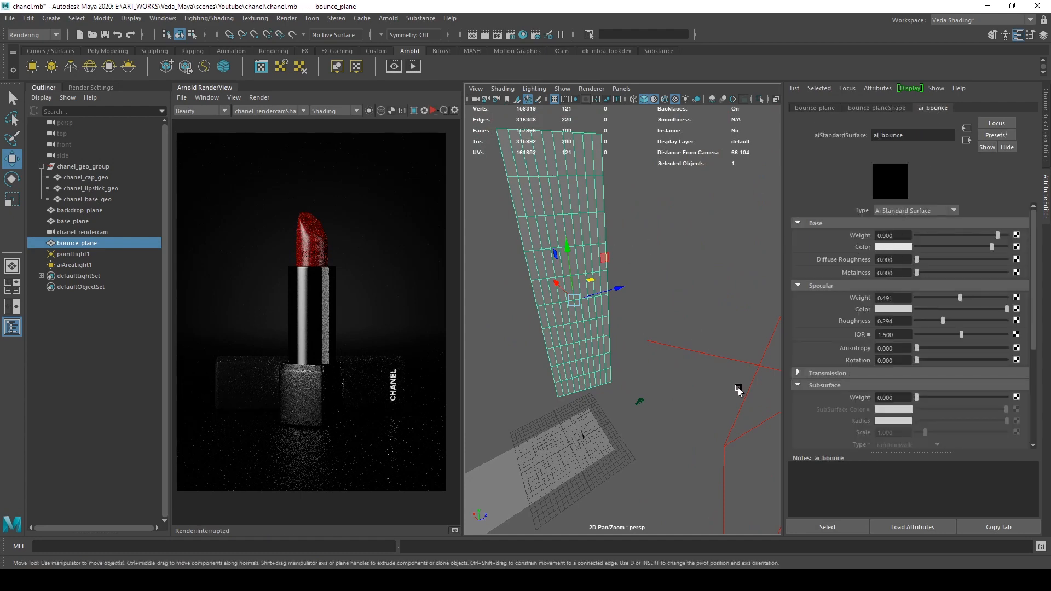
Step: Select the area light and examine its placement relative to the lipstick and the bounce plane
{"action": "left_click_drag", "start_coordinate": [738, 390], "coordinate": [708, 375], "text": "alt"}
{"action": "left_click", "coordinate": [673, 331]}
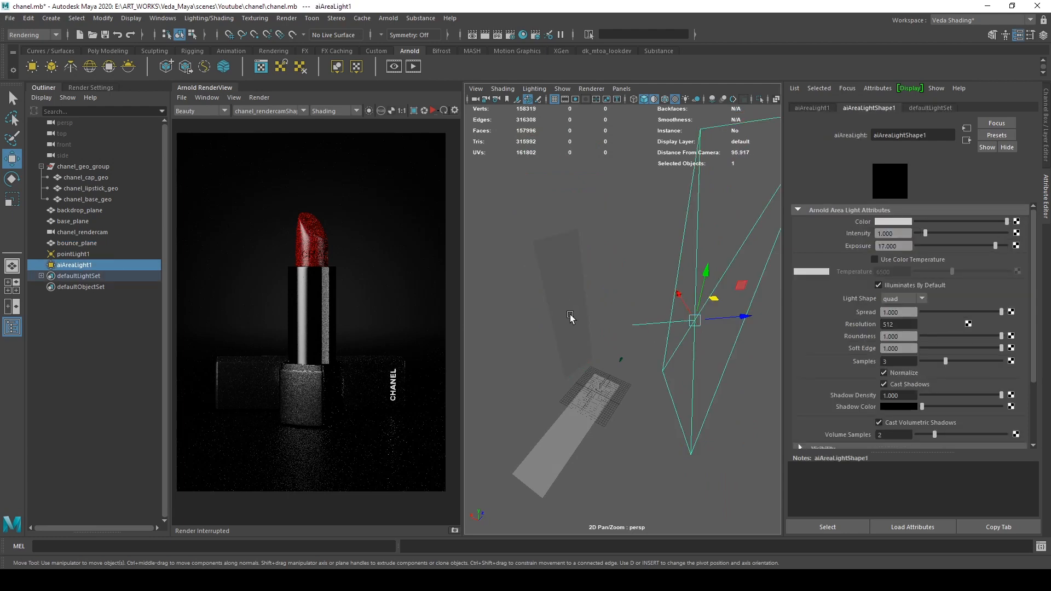
{"action": "left_click_drag", "start_coordinate": [586, 304], "coordinate": [488, 350], "text": "alt"}
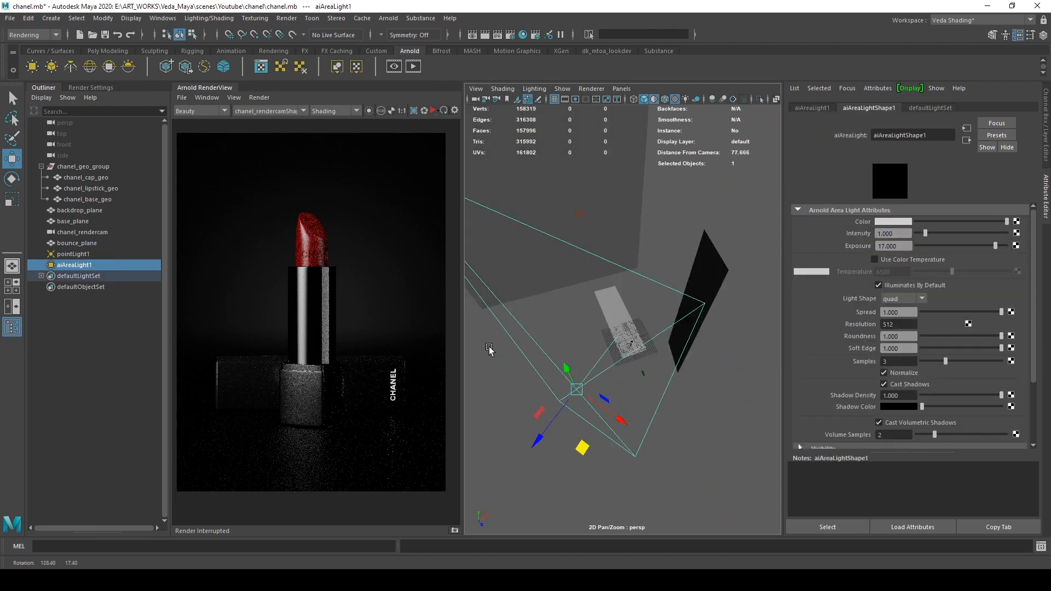
{"action": "right_click_drag", "start_coordinate": [488, 350], "coordinate": [708, 396], "text": "alt"}
{"action": "middle_click_drag", "start_coordinate": [708, 396], "coordinate": [619, 307], "text": "alt"}
{"action": "left_click_drag", "start_coordinate": [619, 308], "coordinate": [569, 273], "text": "alt"}
Step: Run the interactive render with the bounce plane visible, inspect the tube's reflections, and store a snapshot
{"action": "left_click", "coordinate": [440, 110]}
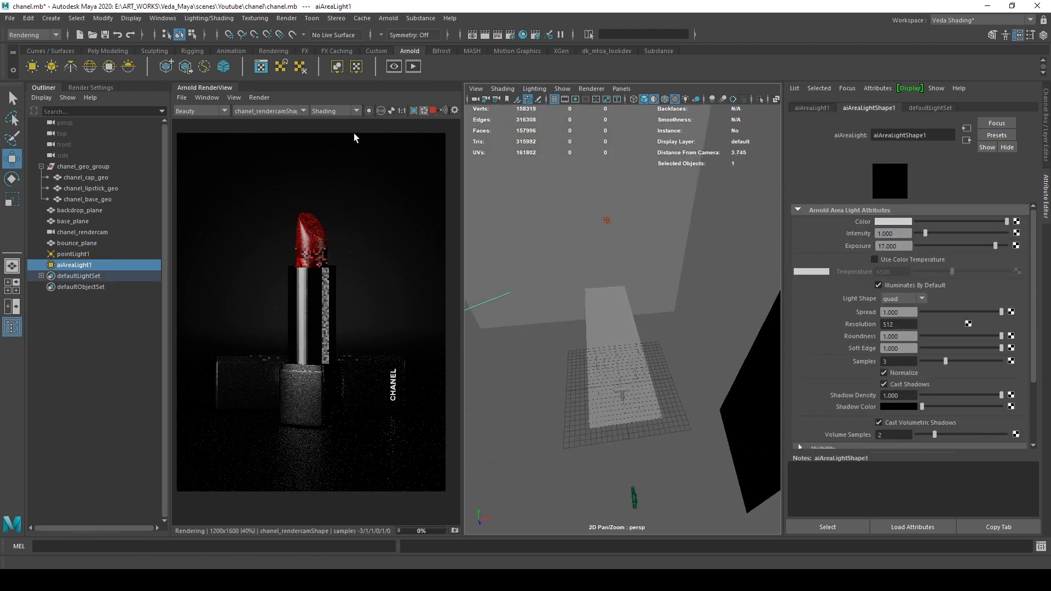
{"action": "scroll", "coordinate": [356, 306], "scroll_direction": "up", "scroll_amount": 3}
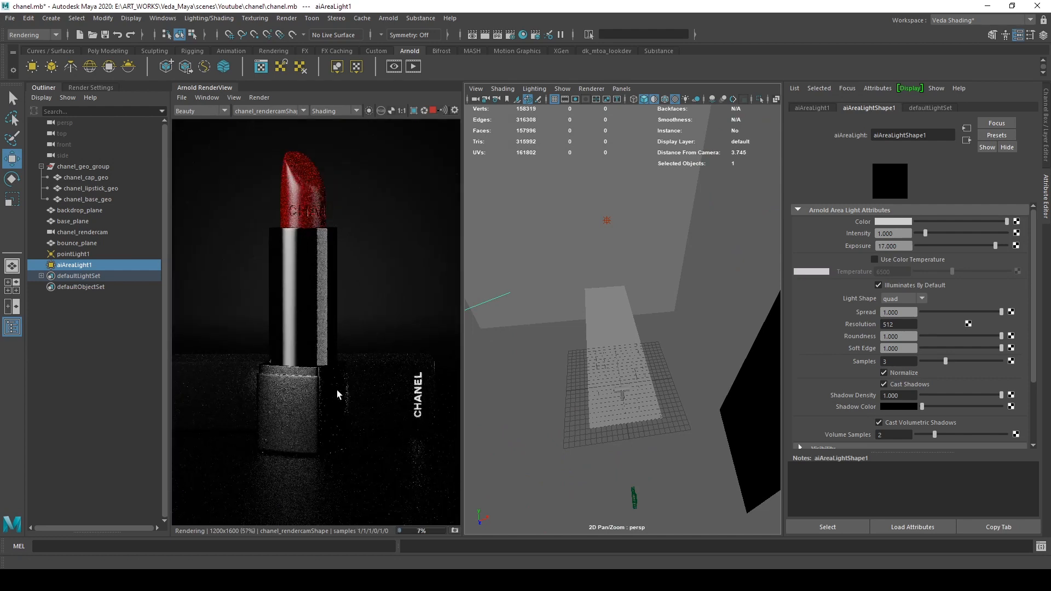
{"action": "right_click_drag", "start_coordinate": [764, 394], "coordinate": [654, 351], "text": "alt"}
{"action": "scroll", "coordinate": [277, 311], "scroll_direction": "down", "scroll_amount": 3}
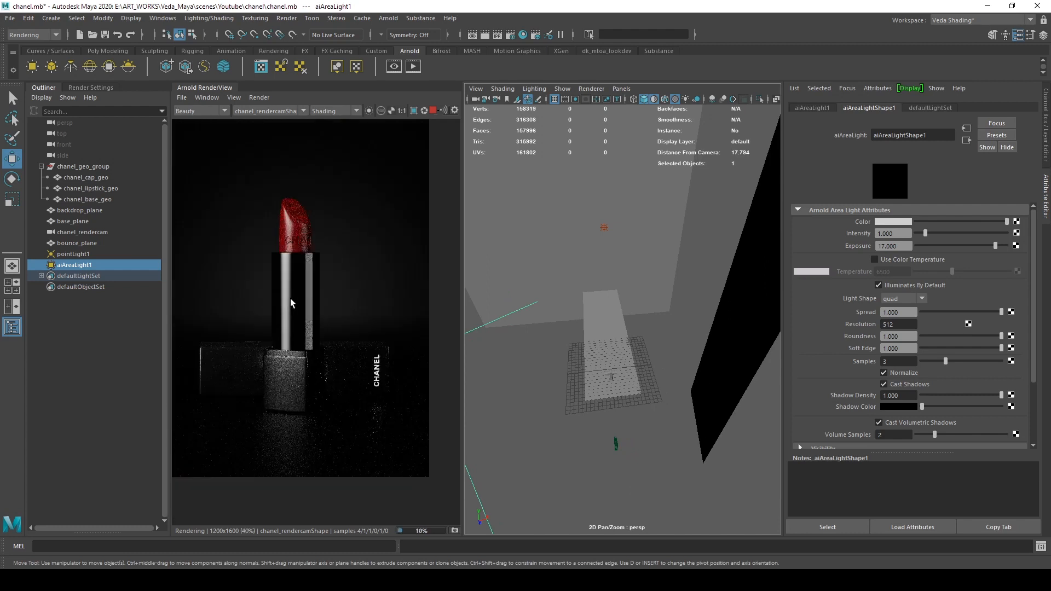
{"action": "middle_click_drag", "start_coordinate": [290, 303], "coordinate": [312, 322]}
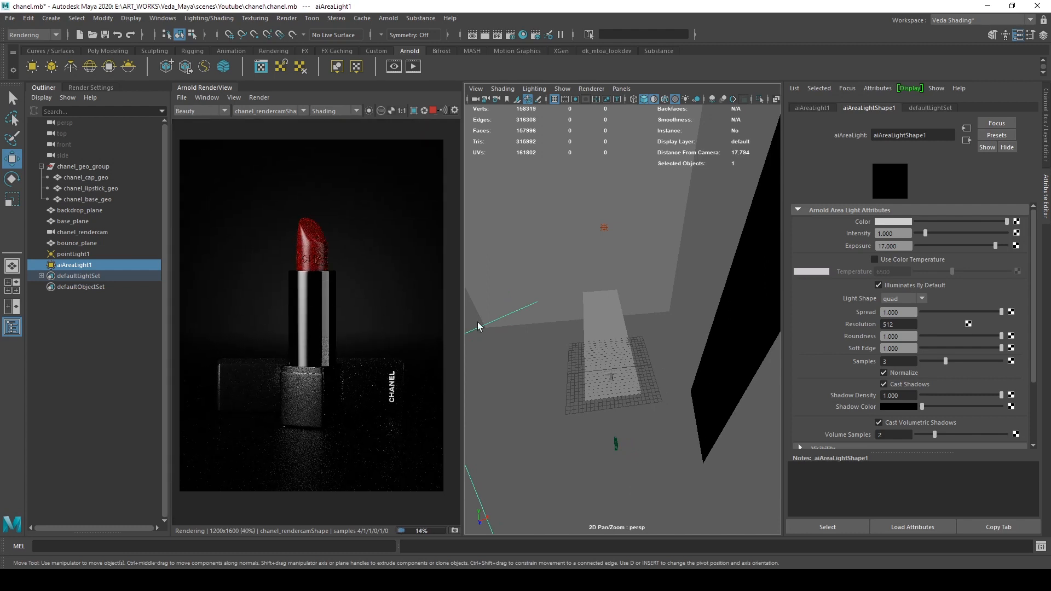
{"action": "key", "text": "Escape"}
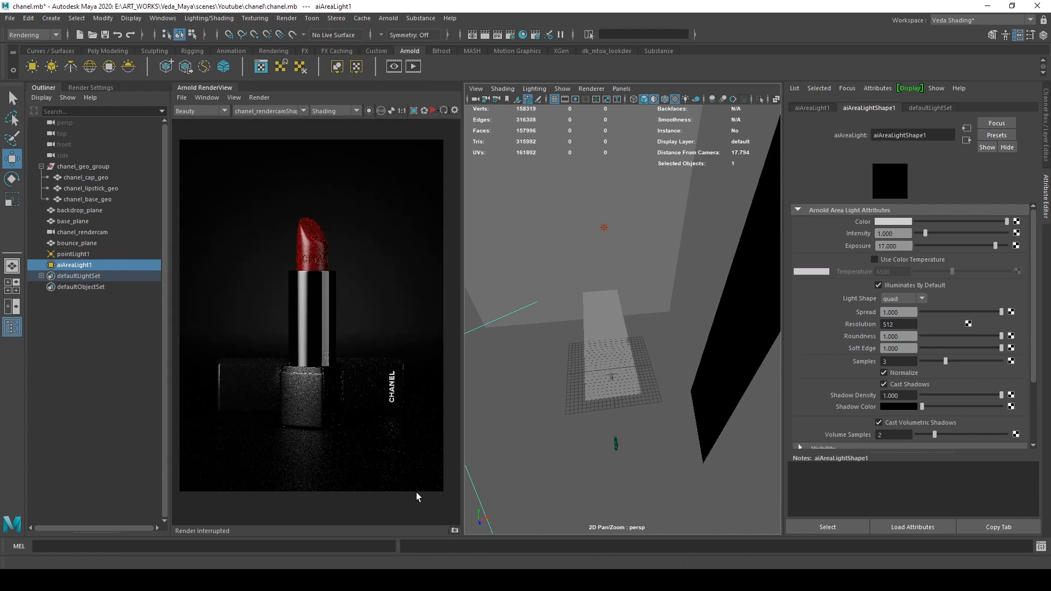
{"action": "left_click", "coordinate": [454, 530]}
Step: Hide the bounce plane and restart the interactive render without it for comparison
{"action": "left_click", "coordinate": [741, 337]}
{"action": "key", "text": "h"}
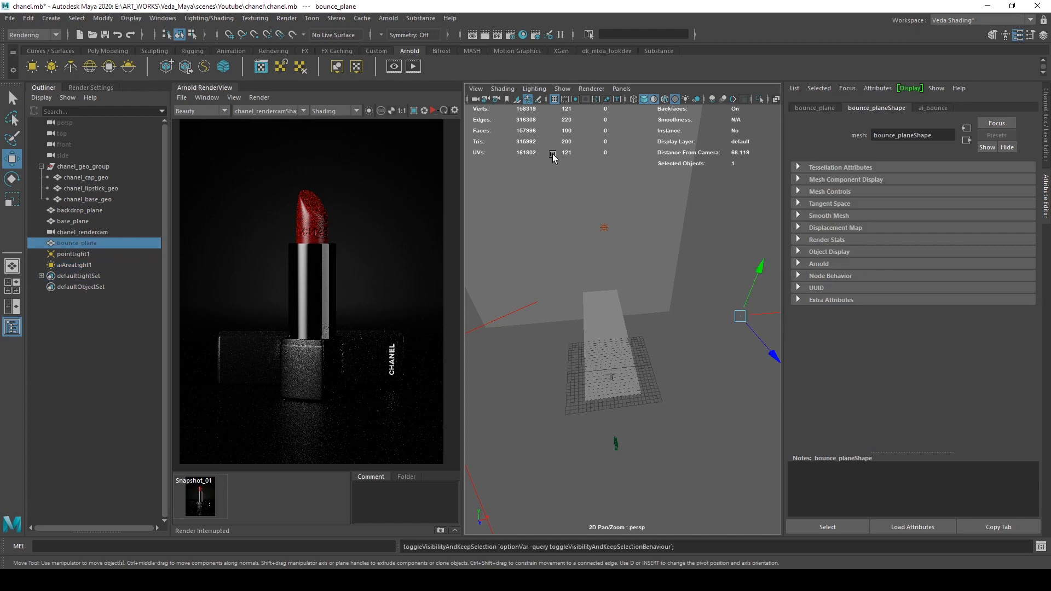
{"action": "left_click", "coordinate": [433, 110]}
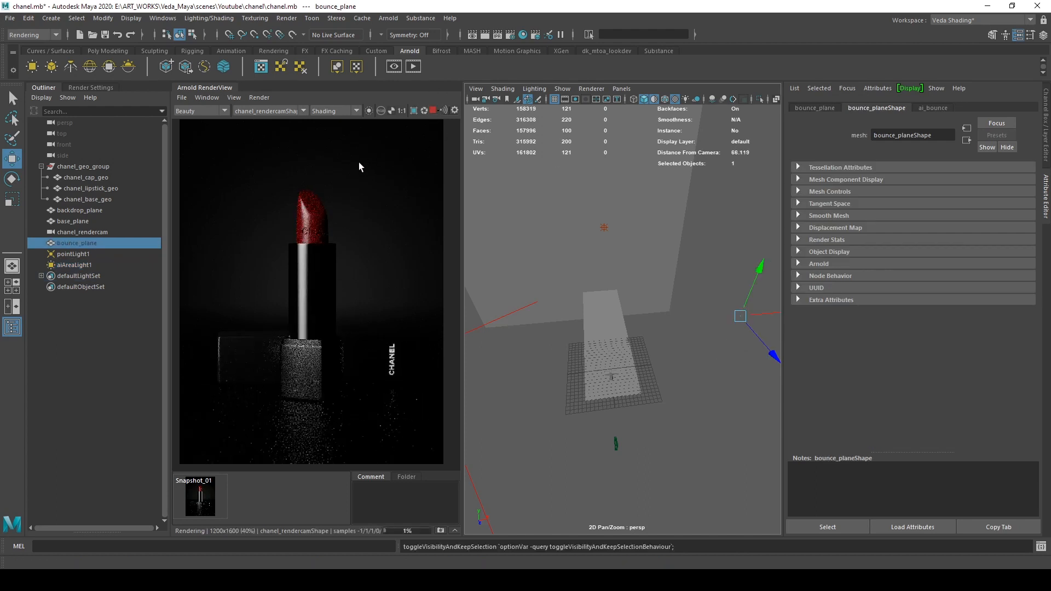
Step: Compare the current render repeatedly with Snapshot_01 to examine the bounce plane's effect on the lipstick tube
{"action": "left_click", "coordinate": [202, 495]}
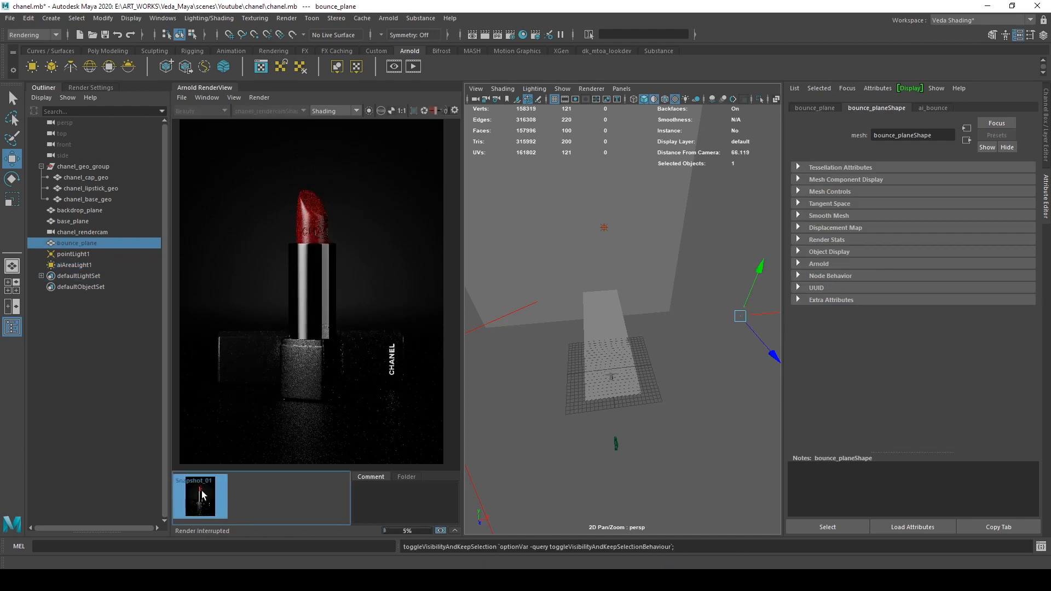
{"action": "left_click", "coordinate": [201, 494]}
{"action": "left_click", "coordinate": [202, 494]}
{"action": "left_click", "coordinate": [201, 494]}
{"action": "left_click", "coordinate": [202, 495]}
{"action": "left_click", "coordinate": [202, 495]}
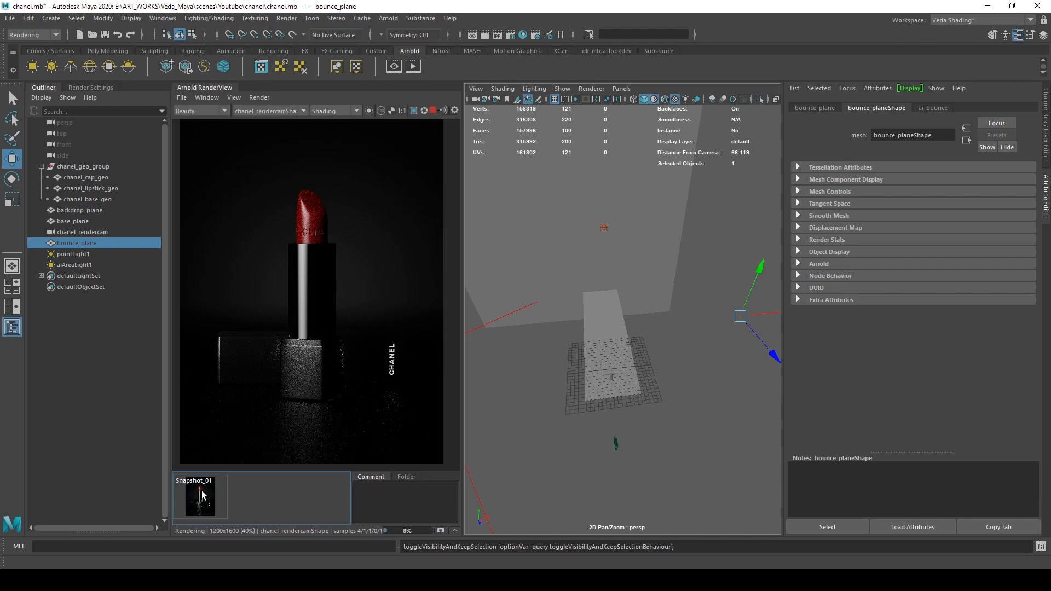
{"action": "left_click", "coordinate": [201, 495]}
{"action": "left_click", "coordinate": [202, 494]}
{"action": "left_click", "coordinate": [201, 495]}
{"action": "left_click", "coordinate": [201, 494]}
{"action": "left_click", "coordinate": [201, 494]}
{"action": "left_click", "coordinate": [202, 494]}
Step: Stop the interactive render and unhide the bounce plane again
{"action": "left_click", "coordinate": [434, 111]}
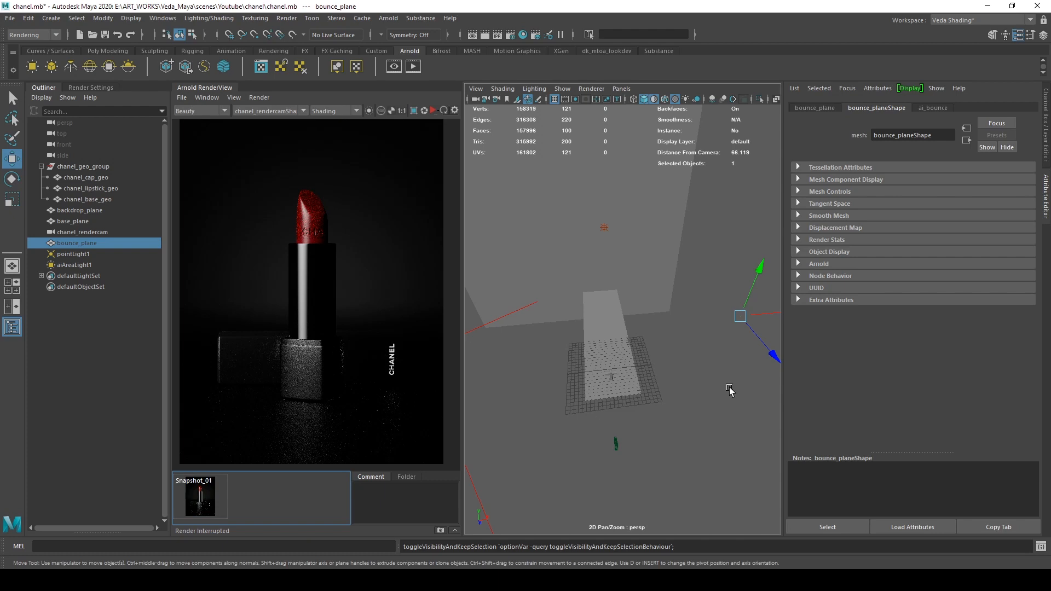
{"action": "left_click", "coordinate": [97, 341]}
{"action": "left_click", "coordinate": [75, 243]}
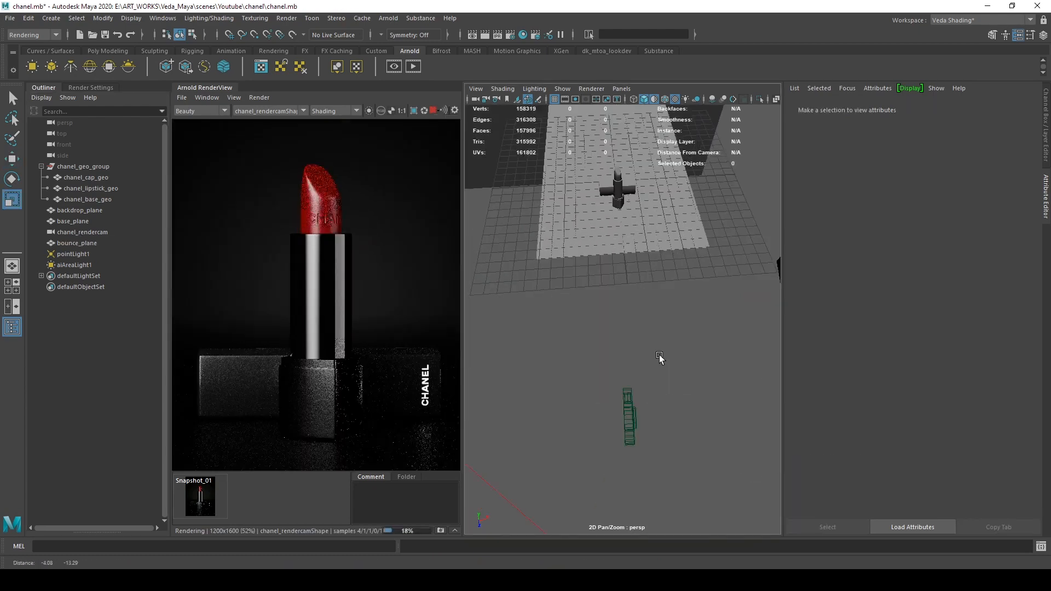
Step: Unlock the rotation channels of chanel_rendercam and set its Rotate X to 0
{"action": "left_click", "coordinate": [629, 410]}
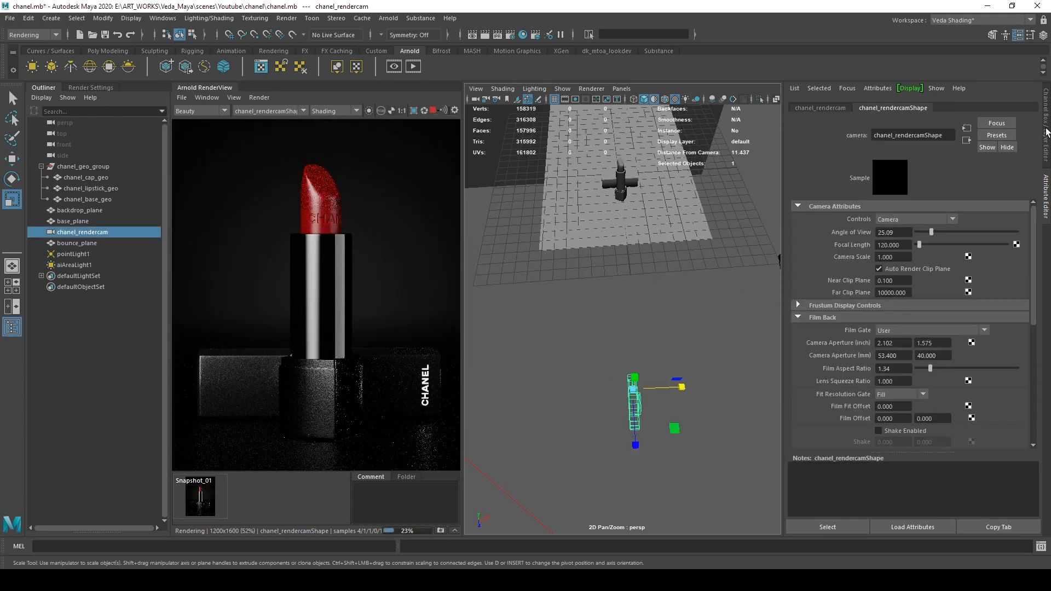
{"action": "left_click", "coordinate": [1045, 127]}
{"action": "left_click_drag", "start_coordinate": [985, 154], "coordinate": [987, 146]}
{"action": "right_click", "coordinate": [988, 147]}
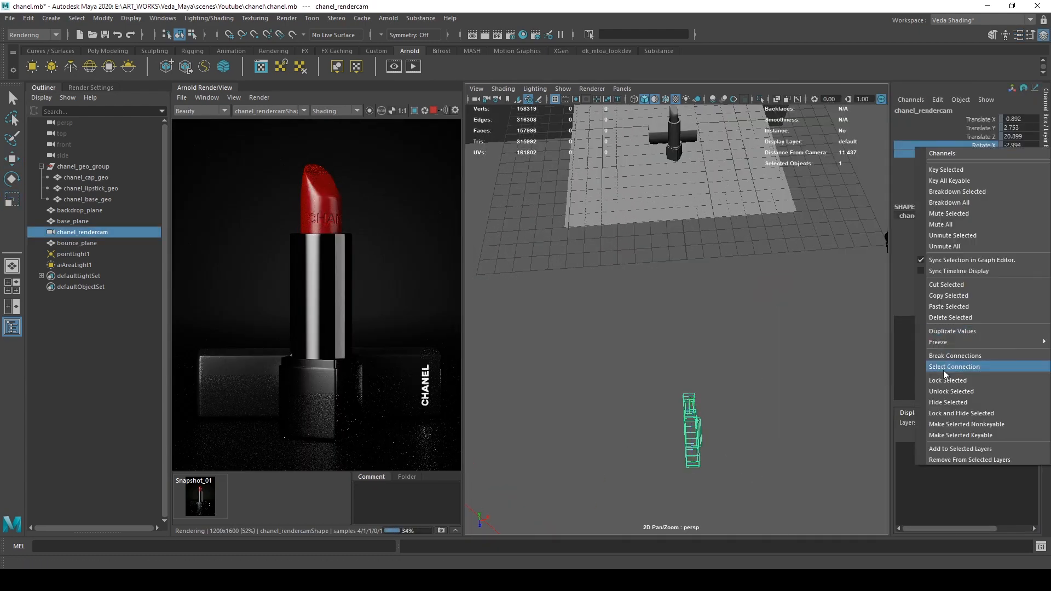
{"action": "left_click", "coordinate": [942, 390]}
{"action": "type", "text": "w0"}
{"action": "key", "text": "Return"}
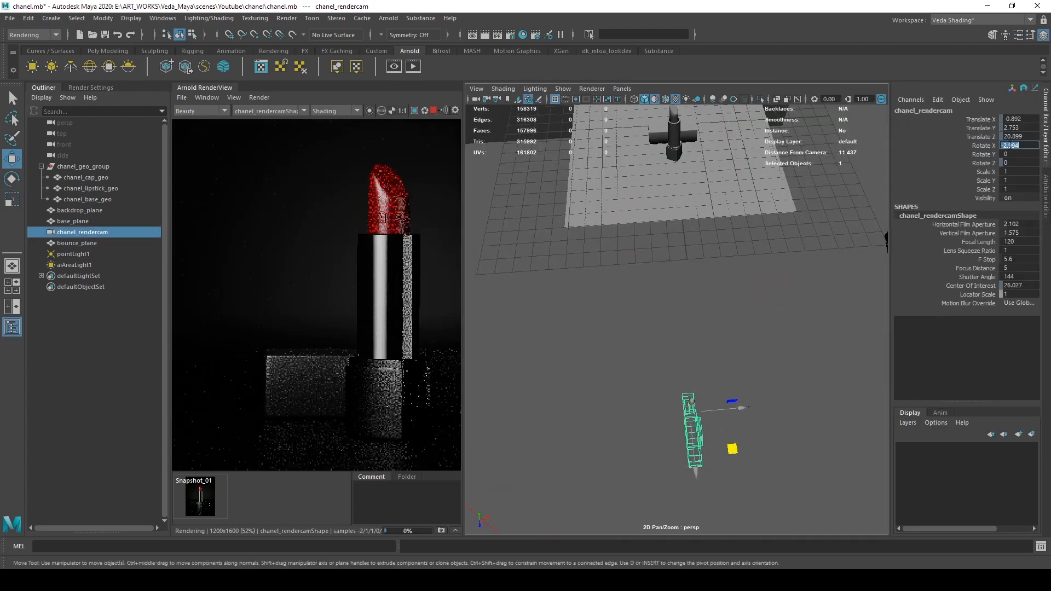
Step: Deselect the camera, show the whole render frame, and look through chanel_rendercam in the viewport
{"action": "scroll", "coordinate": [350, 302], "scroll_direction": "down", "scroll_amount": 2}
{"action": "left_click", "coordinate": [525, 197]}
{"action": "left_click", "coordinate": [621, 88]}
{"action": "mouse_move", "coordinate": [635, 99]}
{"action": "left_click", "coordinate": [733, 99]}
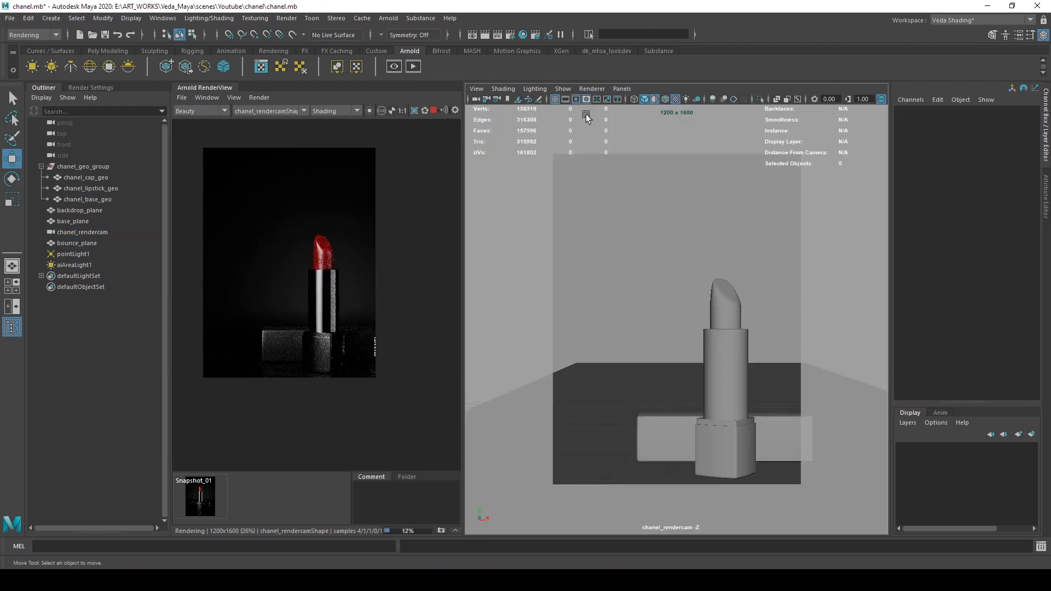
Step: Select the render camera and unlock its remaining transform and shape channels
{"action": "left_click", "coordinate": [551, 263]}
{"action": "left_click_drag", "start_coordinate": [986, 119], "coordinate": [979, 304]}
{"action": "right_click", "coordinate": [976, 287]}
{"action": "left_click", "coordinate": [943, 243]}
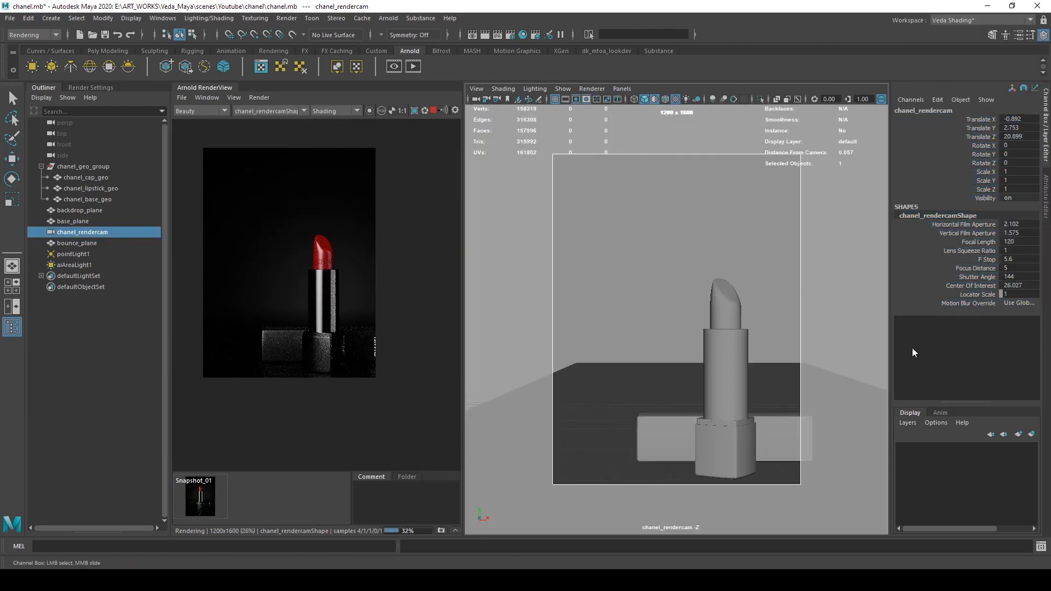
Step: Reframe chanel_rendercam so the lipstick is centred horizontally in the render frame, and switch the viewport to the perspective view
{"action": "middle_click_drag", "start_coordinate": [723, 360], "coordinate": [748, 319], "text": "alt"}
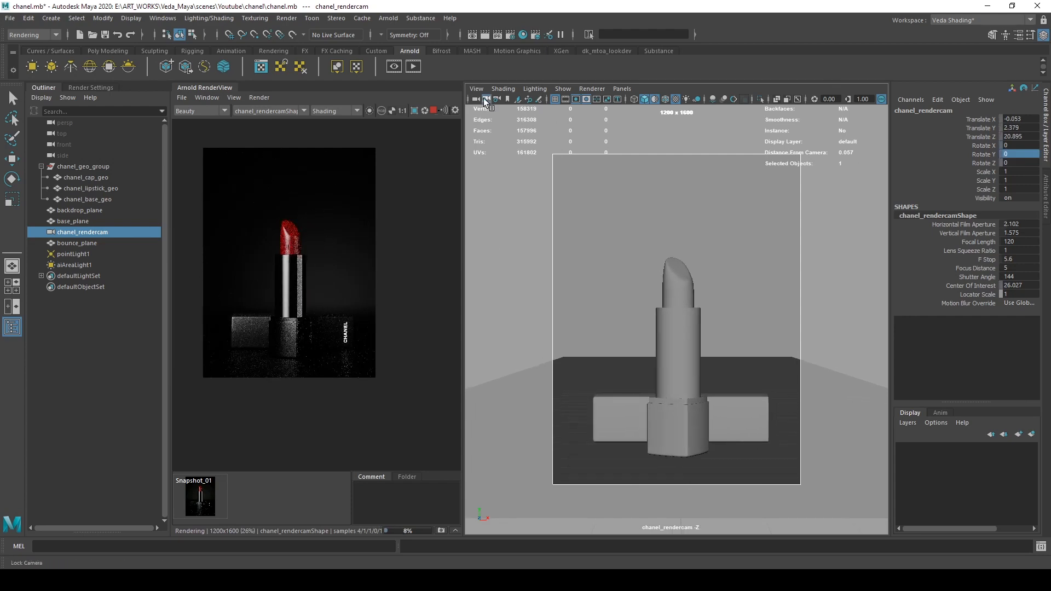
{"action": "key", "text": "space"}
{"action": "left_click_drag", "start_coordinate": [675, 274], "coordinate": [712, 229], "text": "alt"}
{"action": "left_click", "coordinate": [633, 194]}
{"action": "key", "text": "w"}
{"action": "left_click_drag", "start_coordinate": [876, 219], "coordinate": [828, 237], "text": "alt"}
{"action": "middle_click_drag", "start_coordinate": [712, 295], "coordinate": [821, 345], "text": "alt"}
{"action": "left_click", "coordinate": [639, 346]}
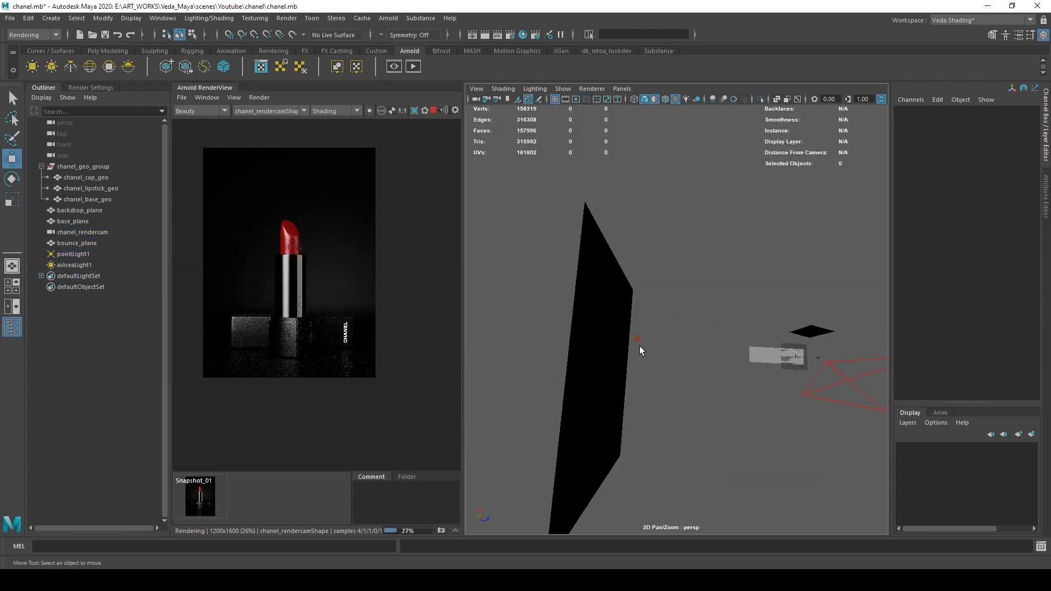
Step: Select pointLight1 in front of the backdrop plane and adjust its height to refine the glow behind the lipstick
{"action": "left_click", "coordinate": [636, 338]}
{"action": "double_click", "coordinate": [1019, 128]}
{"action": "key", "text": "Return"}
{"action": "left_click_drag", "start_coordinate": [646, 236], "coordinate": [706, 295], "text": "alt"}
{"action": "left_click_drag", "start_coordinate": [658, 211], "coordinate": [658, 216]}
{"action": "left_click_drag", "start_coordinate": [725, 331], "coordinate": [726, 372], "text": "alt"}
{"action": "left_click_drag", "start_coordinate": [621, 261], "coordinate": [623, 239]}
{"action": "scroll", "coordinate": [259, 254], "scroll_direction": "up", "scroll_amount": 5}
{"action": "scroll", "coordinate": [290, 283], "scroll_direction": "down", "scroll_amount": 5}
{"action": "scroll", "coordinate": [298, 303], "scroll_direction": "up", "scroll_amount": 3}
{"action": "left_click_drag", "start_coordinate": [619, 150], "coordinate": [620, 161]}
{"action": "scroll", "coordinate": [303, 290], "scroll_direction": "down", "scroll_amount": 3}
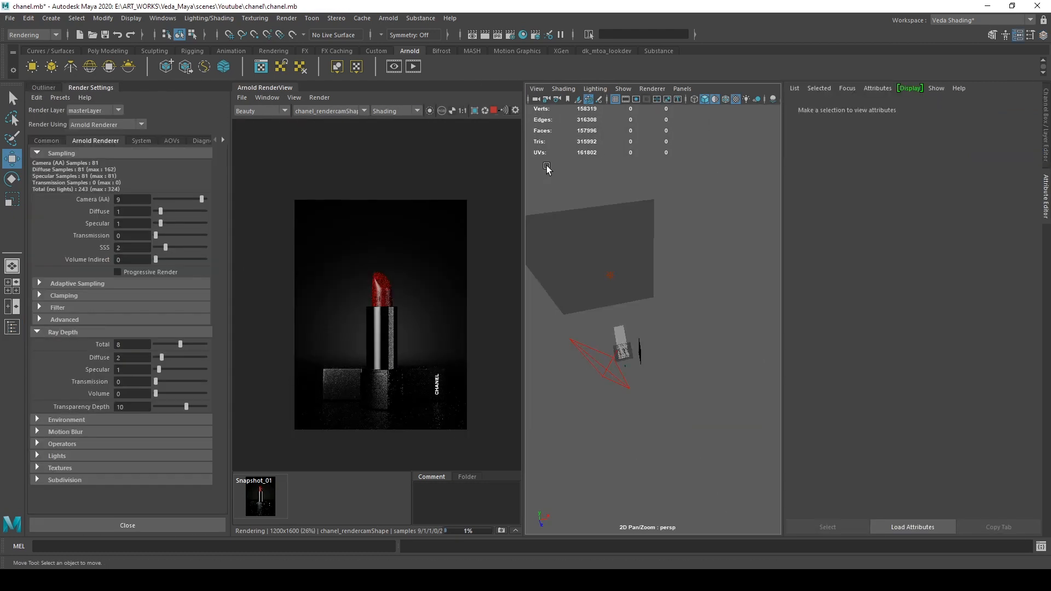
Step: Collapse the side panel, widen the render view, and examine the engraved CHANEL lettering on the red lipstick
{"action": "scroll", "coordinate": [377, 295], "scroll_direction": "up", "scroll_amount": 2}
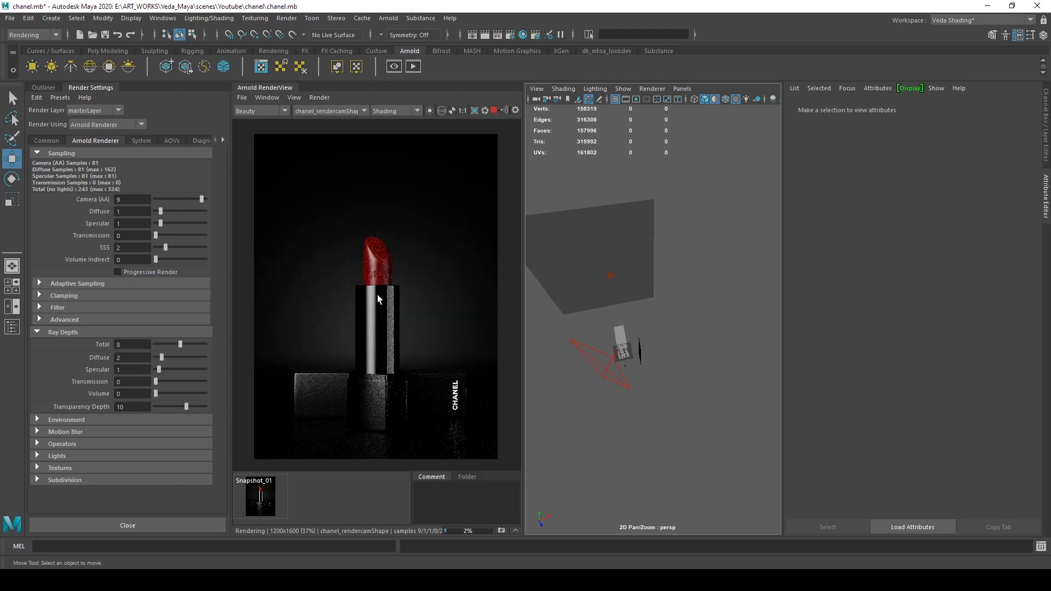
{"action": "left_click", "coordinate": [35, 85]}
{"action": "scroll", "coordinate": [163, 264], "scroll_direction": "up", "scroll_amount": 4}
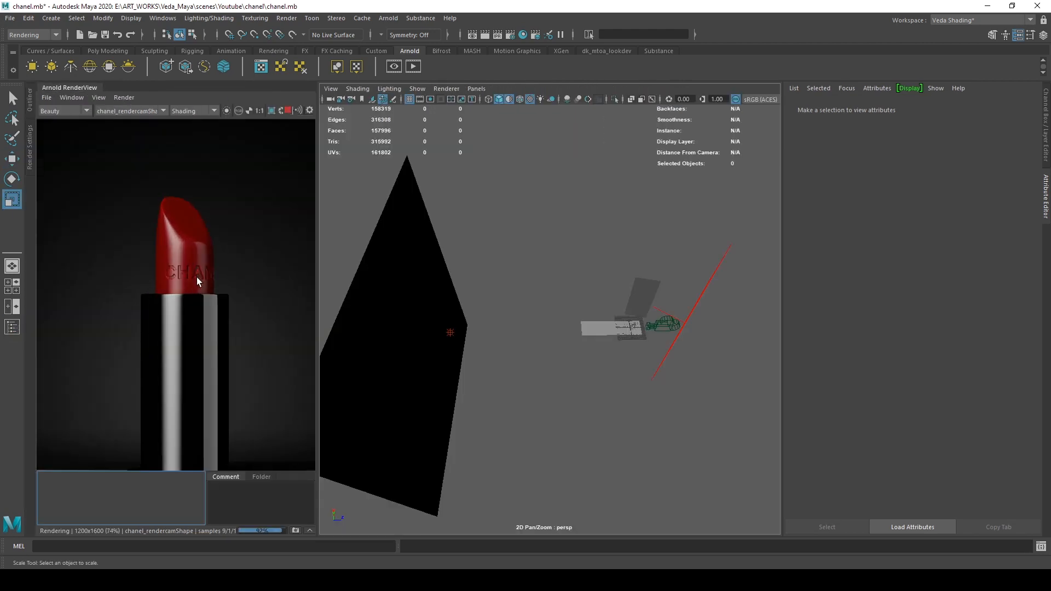
{"action": "scroll", "coordinate": [197, 280], "scroll_direction": "up", "scroll_amount": 6}
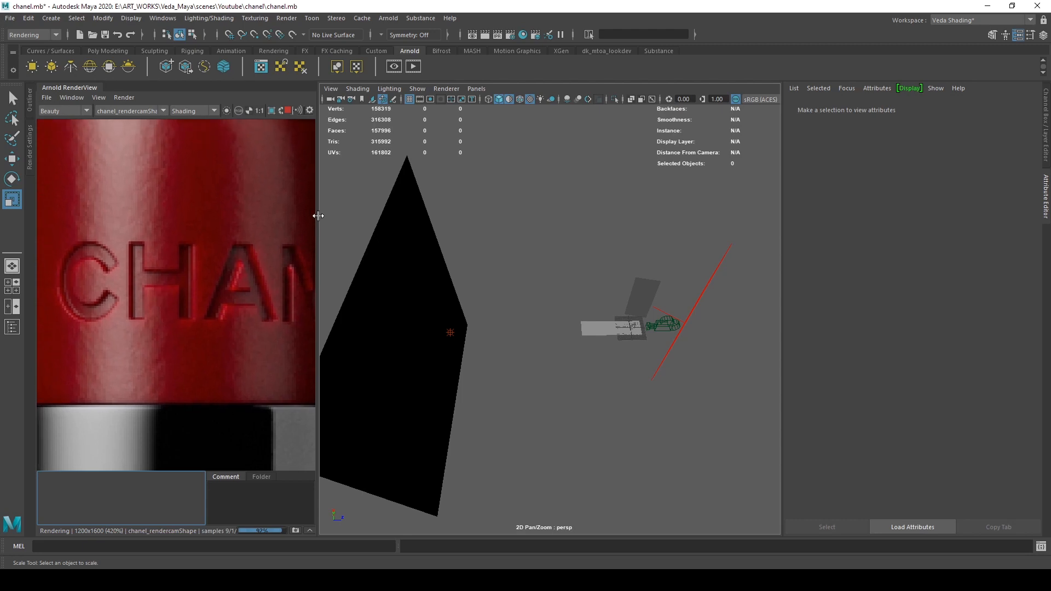
{"action": "left_click_drag", "start_coordinate": [318, 215], "coordinate": [605, 216]}
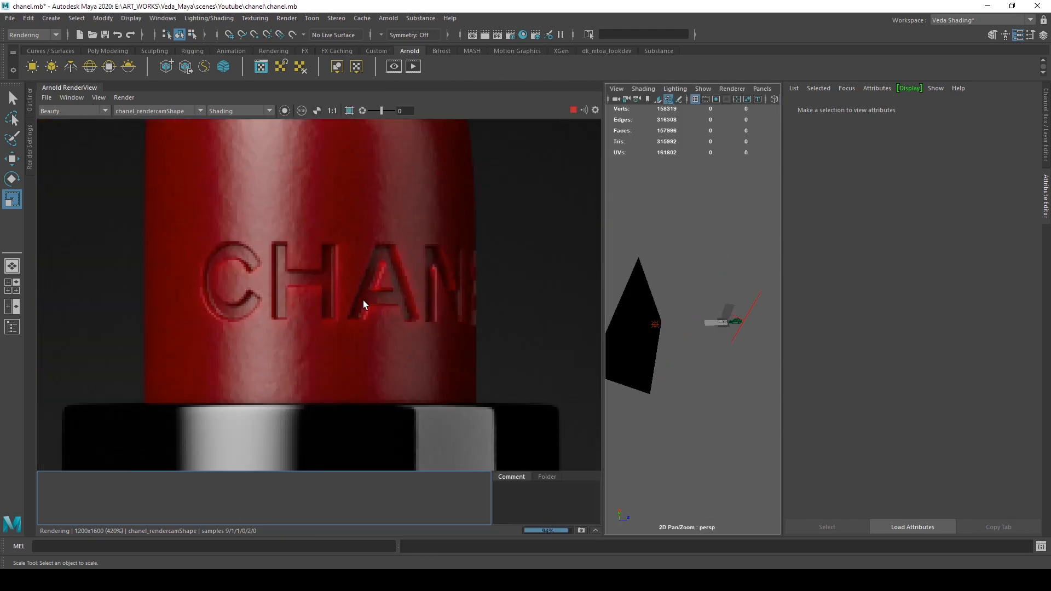
{"action": "scroll", "coordinate": [228, 248], "scroll_direction": "down", "scroll_amount": 4}
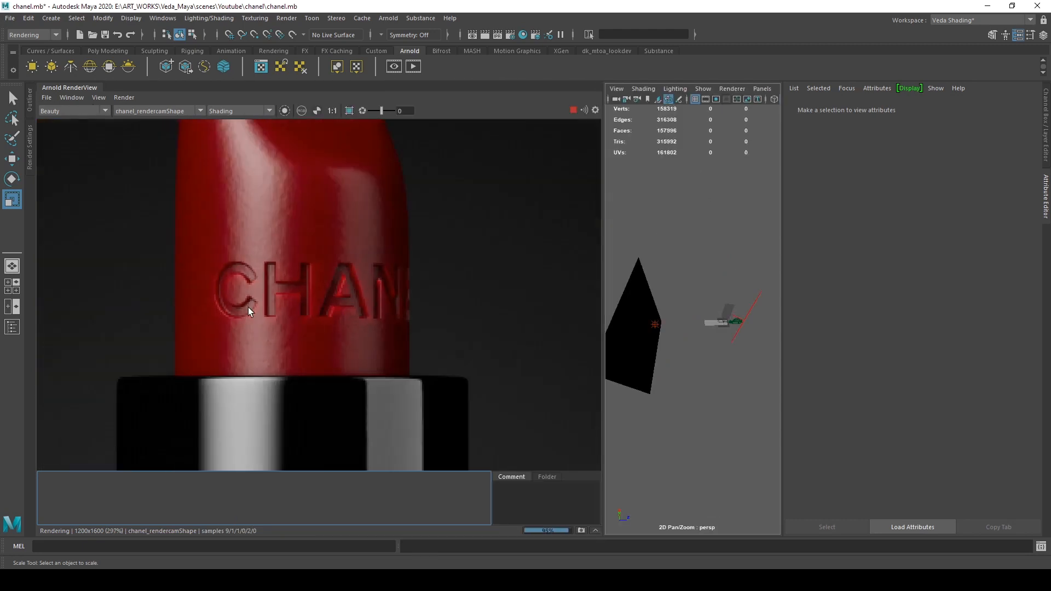
{"action": "middle_click_drag", "start_coordinate": [256, 338], "coordinate": [254, 225]}
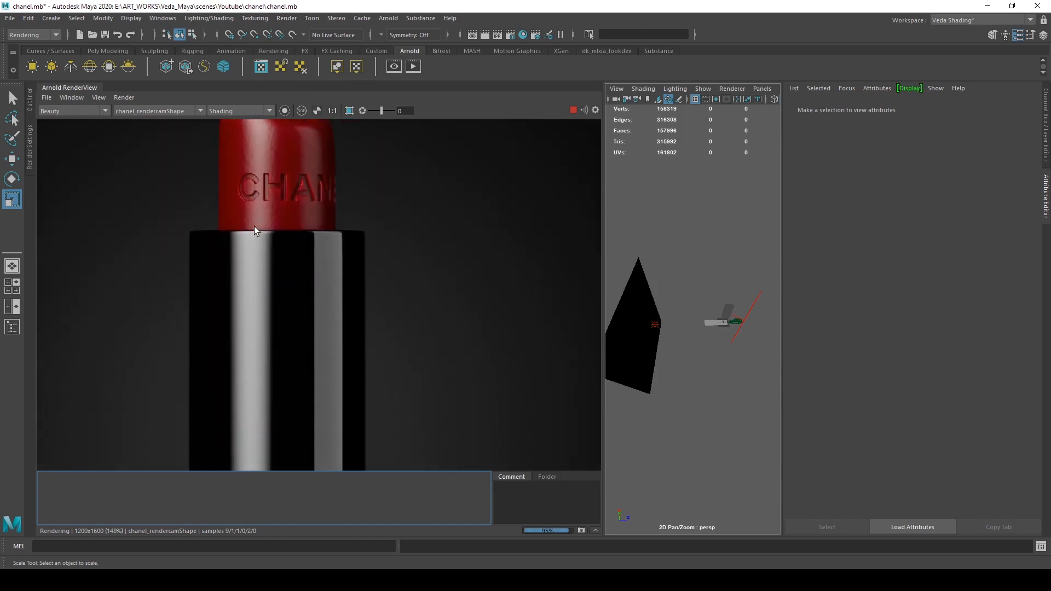
Step: Examine the rendered metal tube, base, cap edges and white CHANEL logo, and bring the whole render back into view
{"action": "scroll", "coordinate": [242, 334], "scroll_direction": "down", "scroll_amount": 3}
{"action": "middle_click_drag", "start_coordinate": [241, 334], "coordinate": [252, 229]}
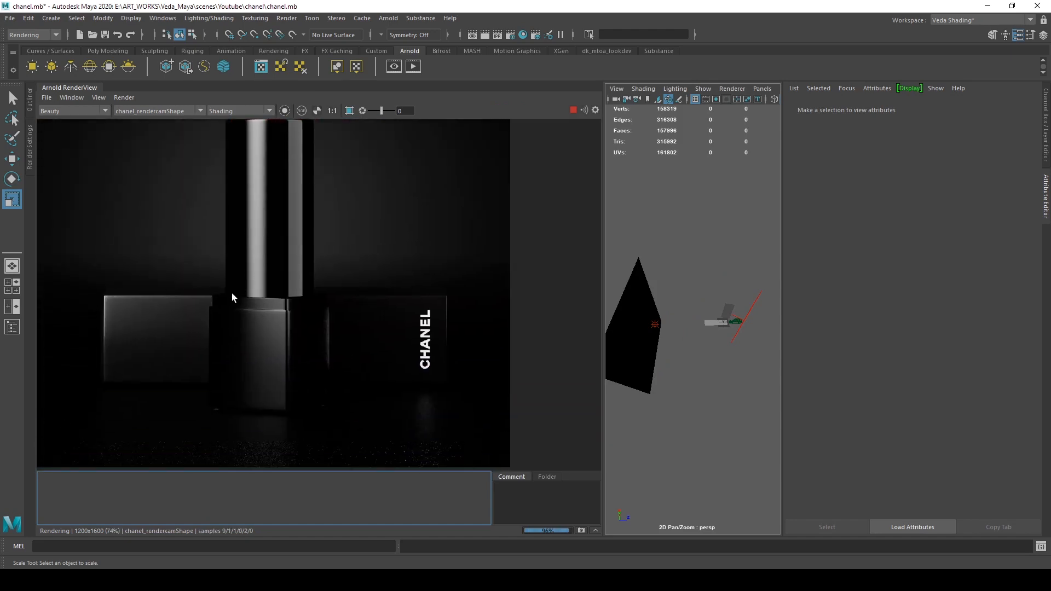
{"action": "scroll", "coordinate": [442, 352], "scroll_direction": "up", "scroll_amount": 6}
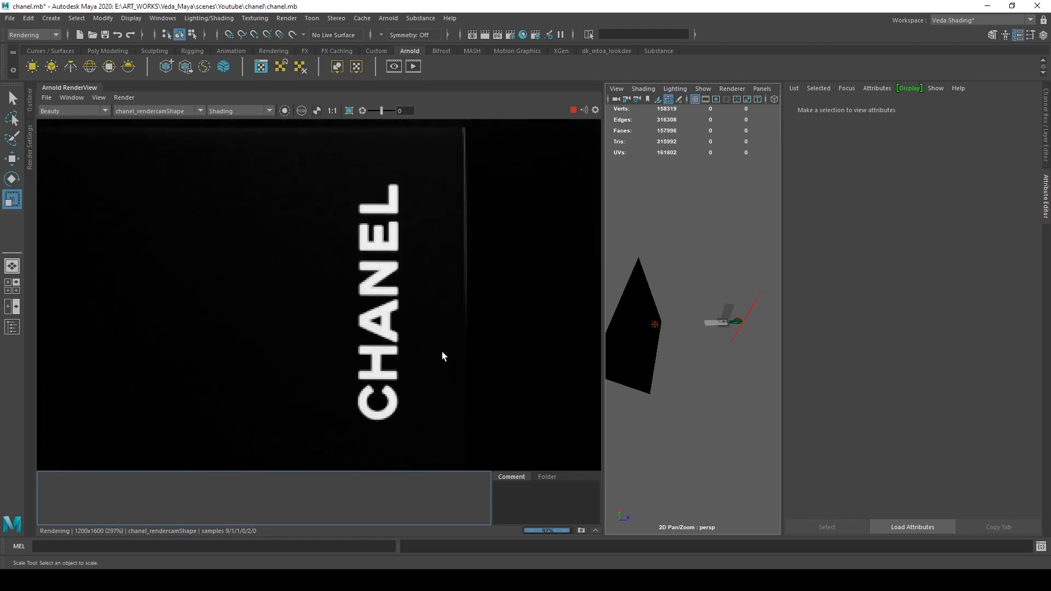
{"action": "scroll", "coordinate": [379, 332], "scroll_direction": "down", "scroll_amount": 7}
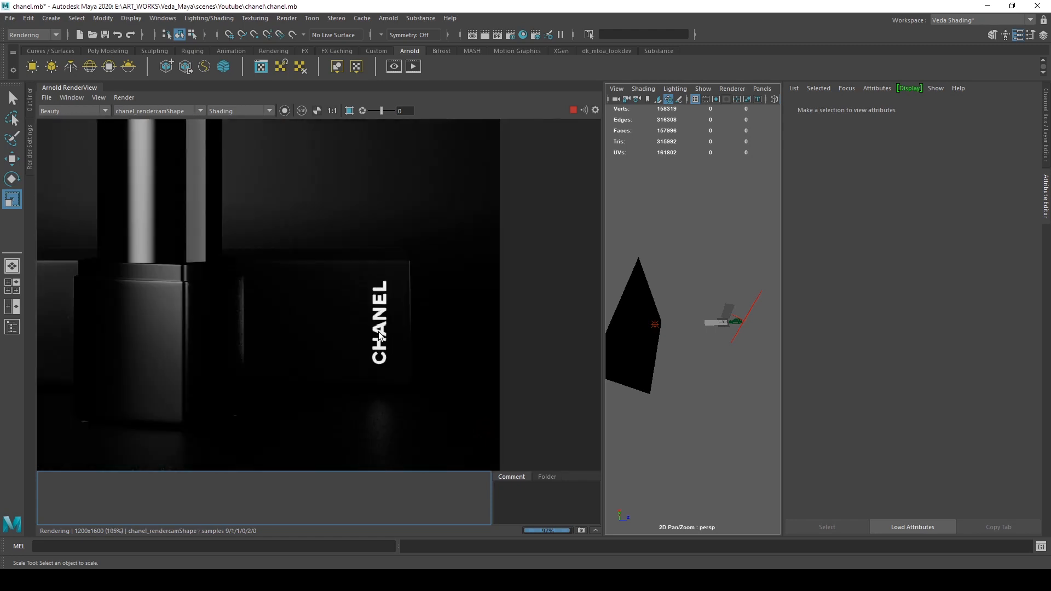
{"action": "middle_click_drag", "start_coordinate": [278, 318], "coordinate": [338, 395]}
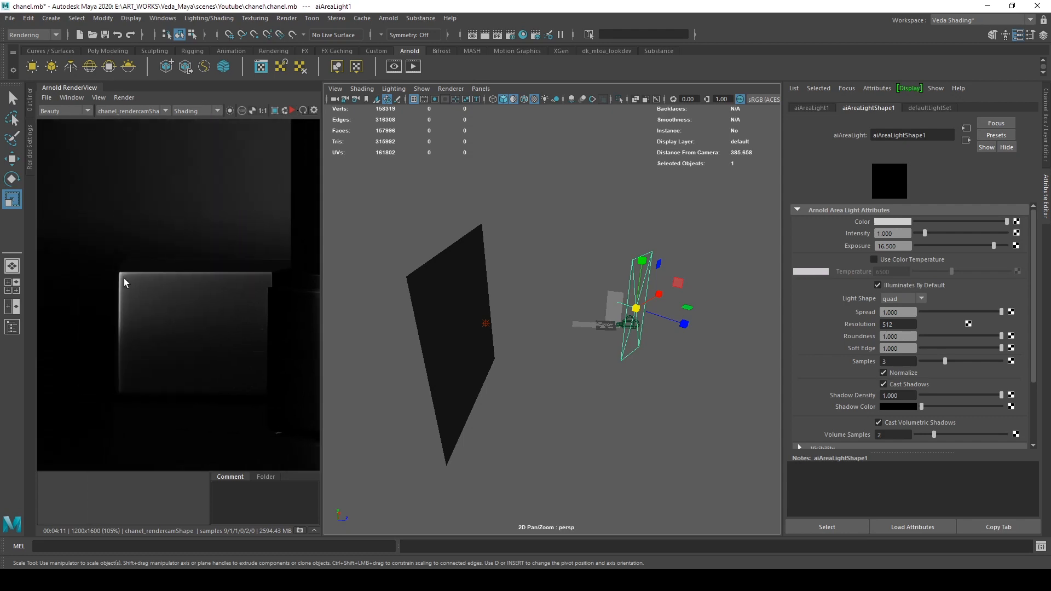
{"action": "scroll", "coordinate": [158, 287], "scroll_direction": "down", "scroll_amount": 3}
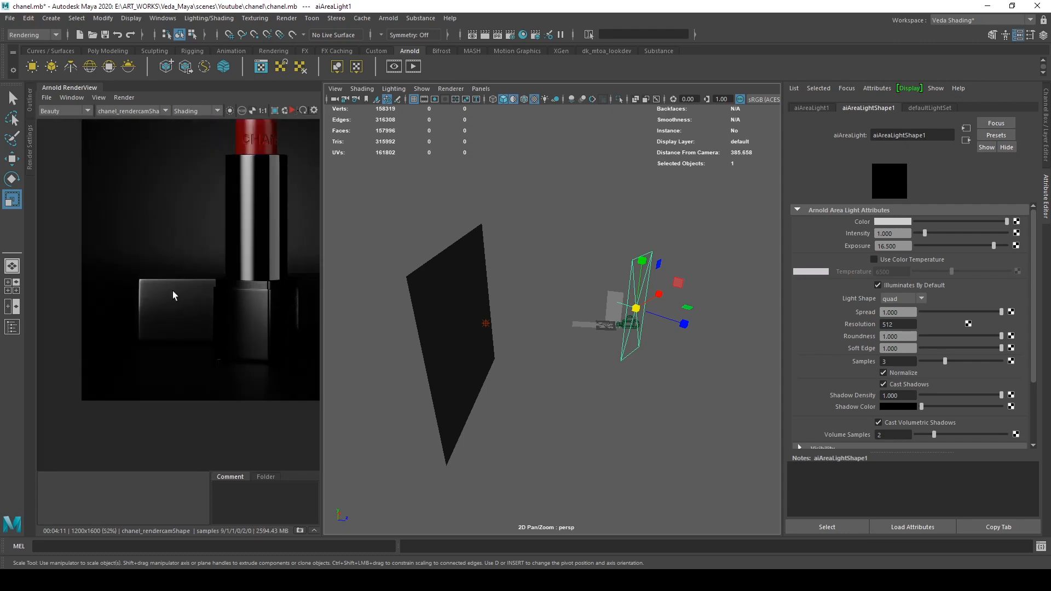
{"action": "middle_click_drag", "start_coordinate": [274, 298], "coordinate": [132, 298]}
{"action": "scroll", "coordinate": [229, 306], "scroll_direction": "up", "scroll_amount": 3}
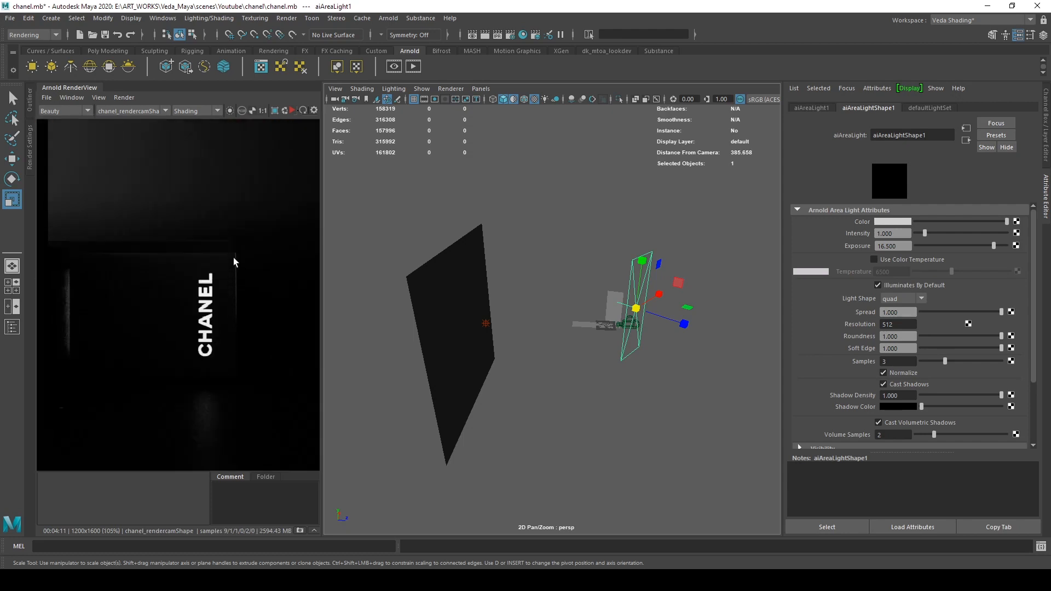
{"action": "scroll", "coordinate": [222, 324], "scroll_direction": "down", "scroll_amount": 2}
{"action": "middle_click_drag", "start_coordinate": [155, 341], "coordinate": [218, 335]}
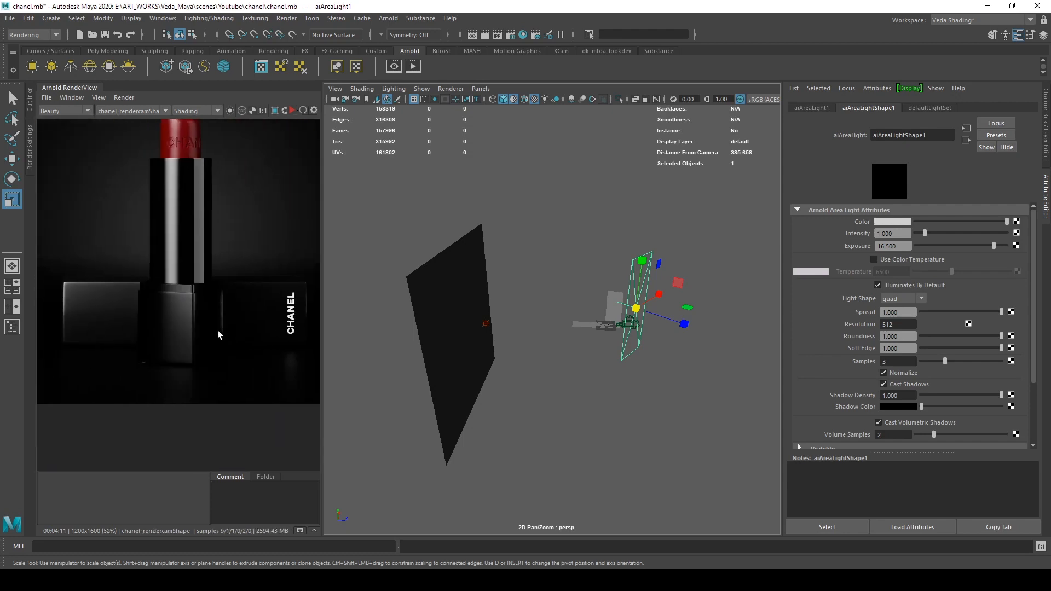
{"action": "scroll", "coordinate": [230, 345], "scroll_direction": "down", "scroll_amount": 3}
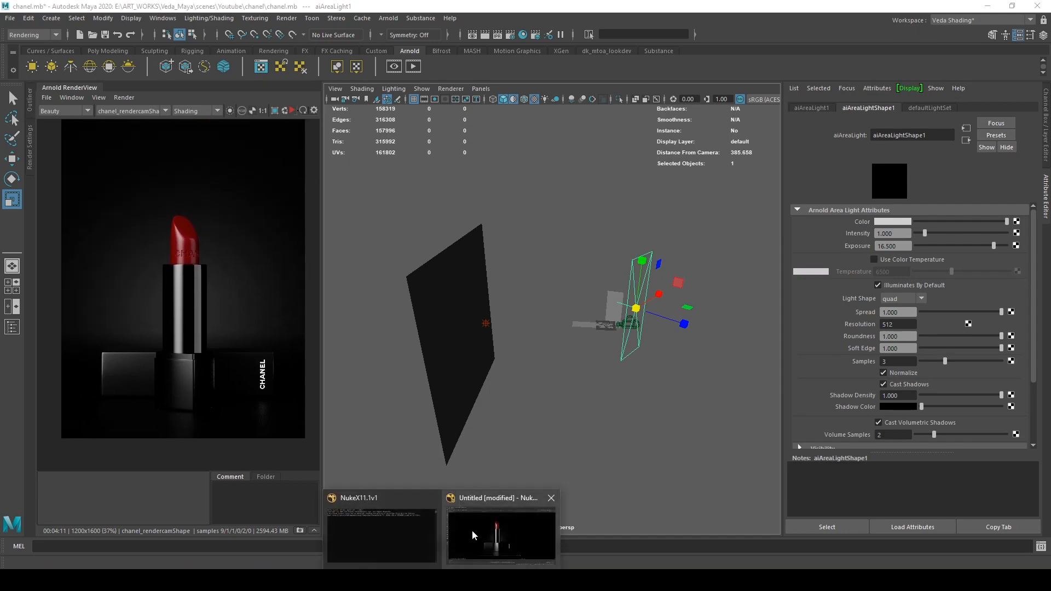
Step: Switch to NukeX and place its window beside the Arnold render view to compare the graded lipstick image
{"action": "left_click", "coordinate": [472, 530]}
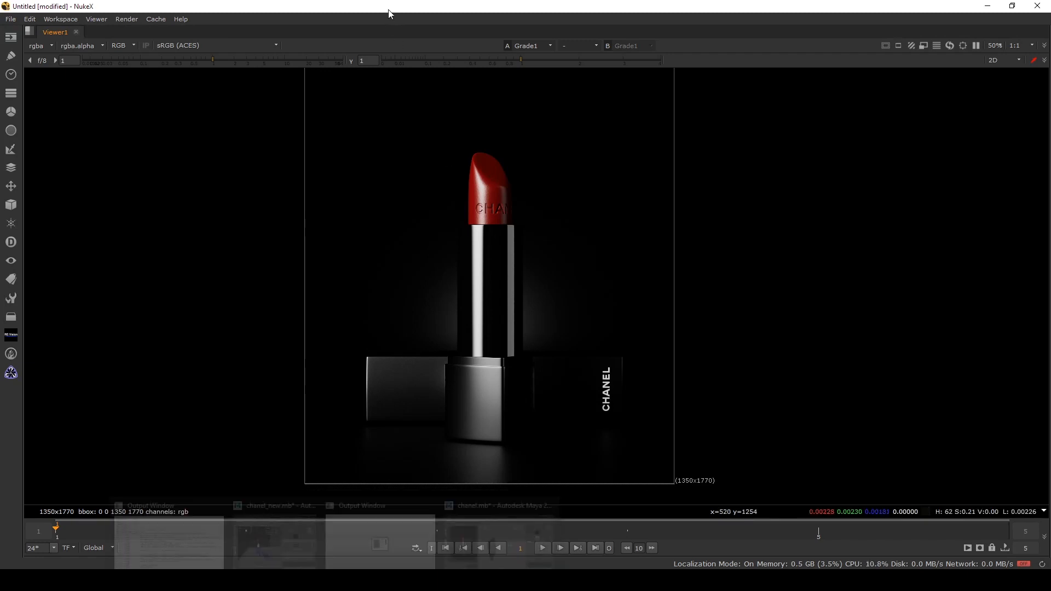
{"action": "left_click_drag", "start_coordinate": [388, 9], "coordinate": [610, 65]}
{"action": "left_click_drag", "start_coordinate": [224, 162], "coordinate": [573, 143]}
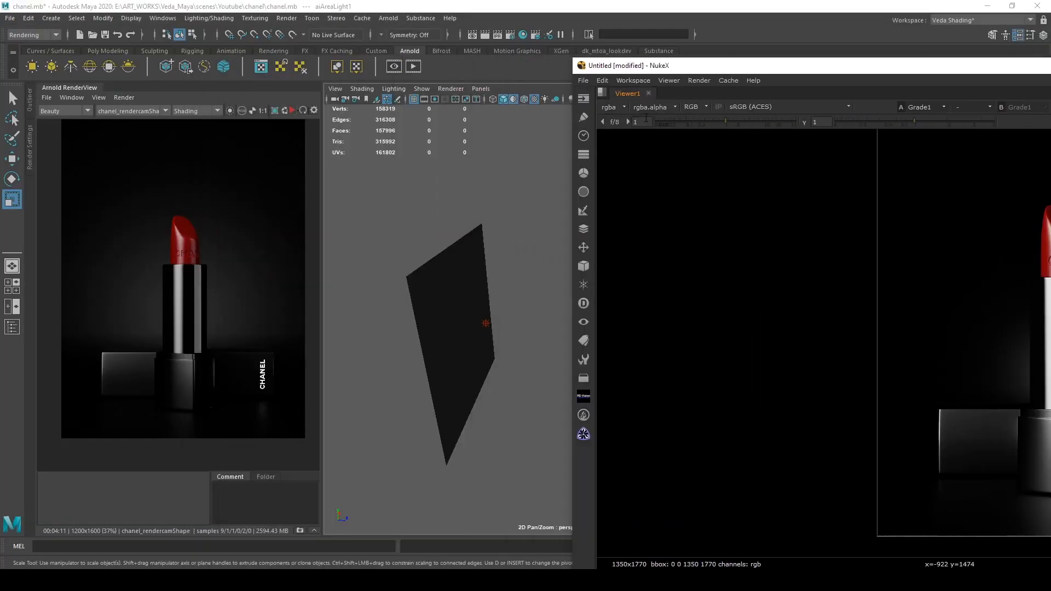
{"action": "left_click_drag", "start_coordinate": [655, 70], "coordinate": [352, 30]}
{"action": "middle_click_drag", "start_coordinate": [652, 294], "coordinate": [368, 292]}
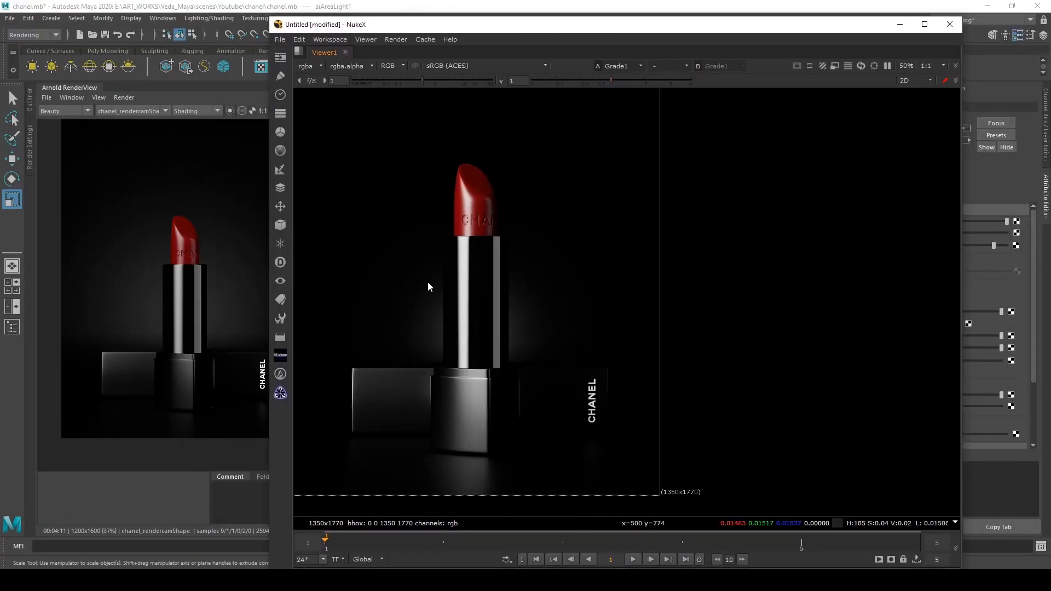
{"action": "scroll", "coordinate": [174, 266], "scroll_direction": "up", "scroll_amount": 2}
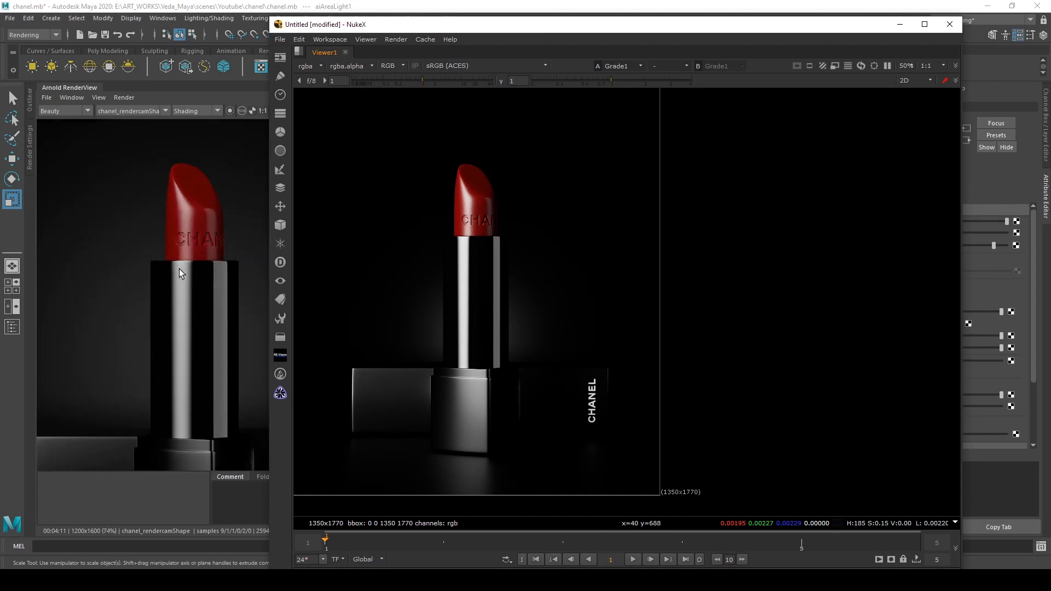
Step: Compare the render's framing and highlights with the graded image, and return to Maya with the area light deselected
{"action": "left_click", "coordinate": [186, 327]}
{"action": "left_click", "coordinate": [443, 579]}
{"action": "left_click", "coordinate": [504, 514]}
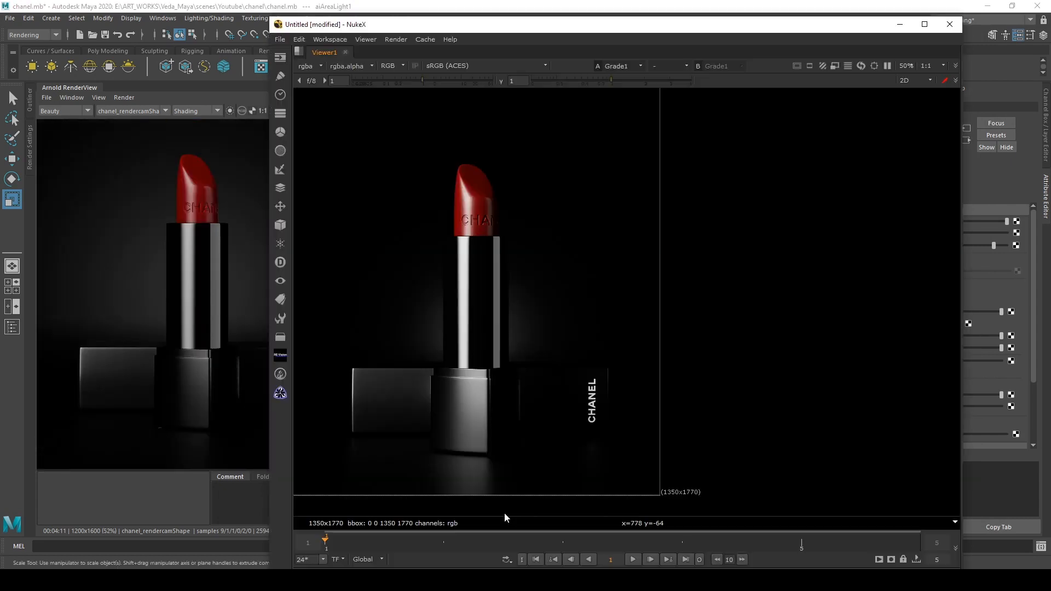
{"action": "middle_click_drag", "start_coordinate": [458, 373], "coordinate": [494, 385]}
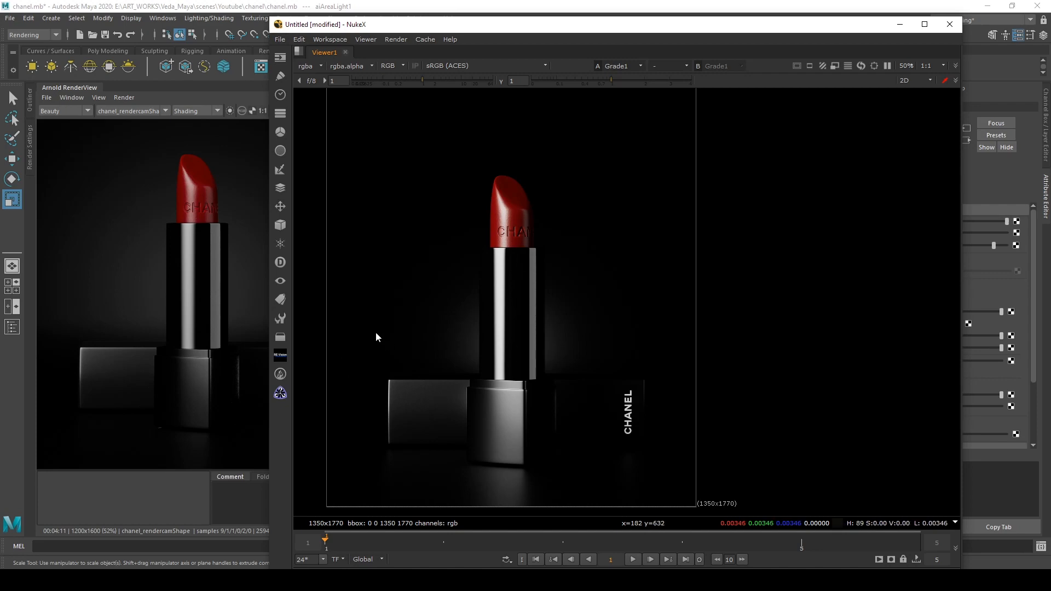
{"action": "left_click", "coordinate": [899, 22]}
{"action": "left_click", "coordinate": [397, 184]}
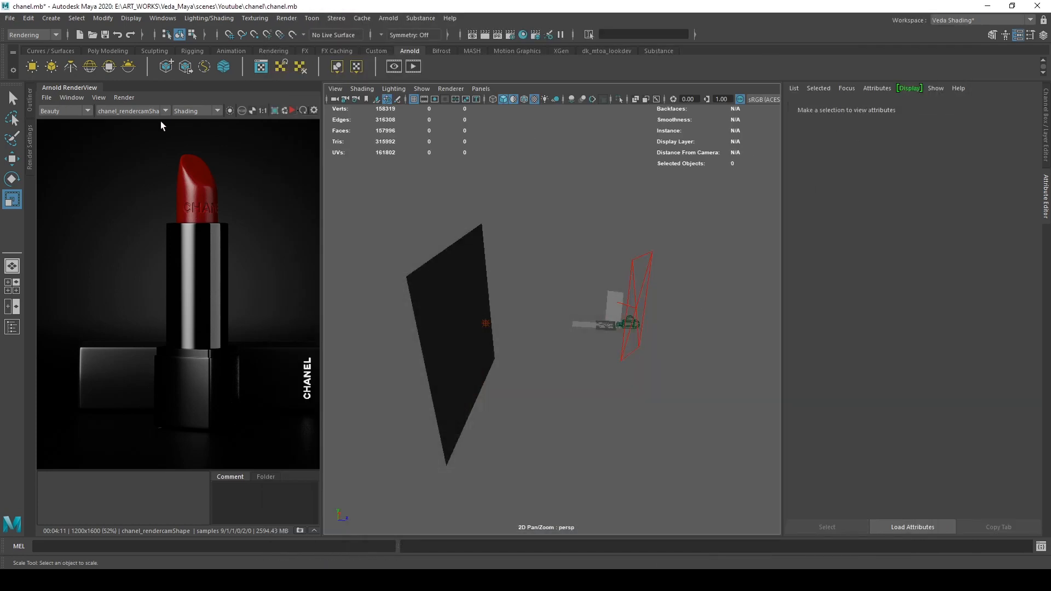